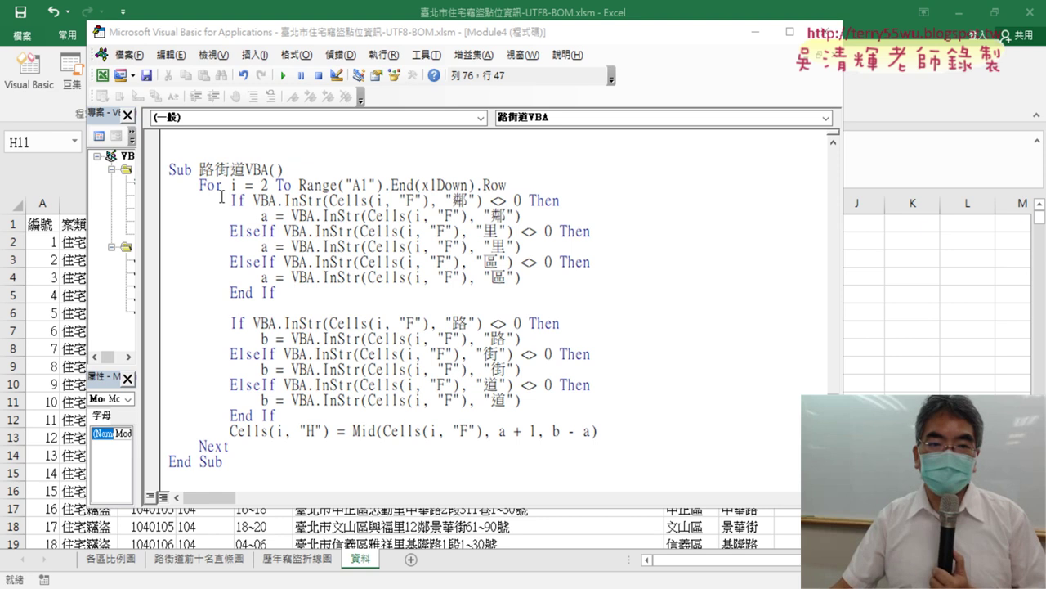
# Step: Walk through the For loop and the first a = InStr line, then delete its VBA. prefix
pyautogui.moveTo(514, 184); pyautogui.dragTo(200, 195)
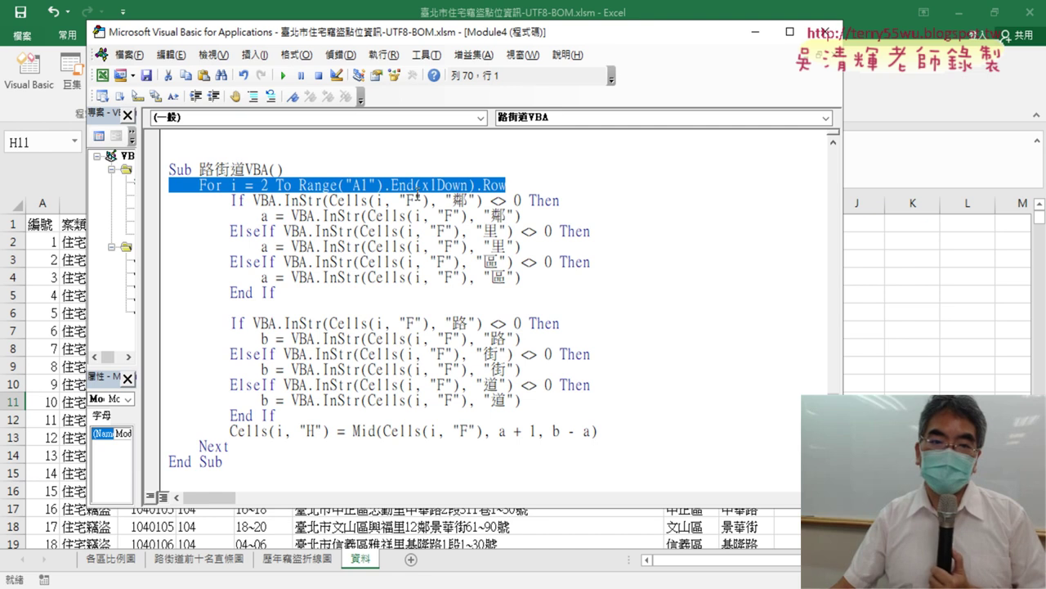
pyautogui.click(270, 292)
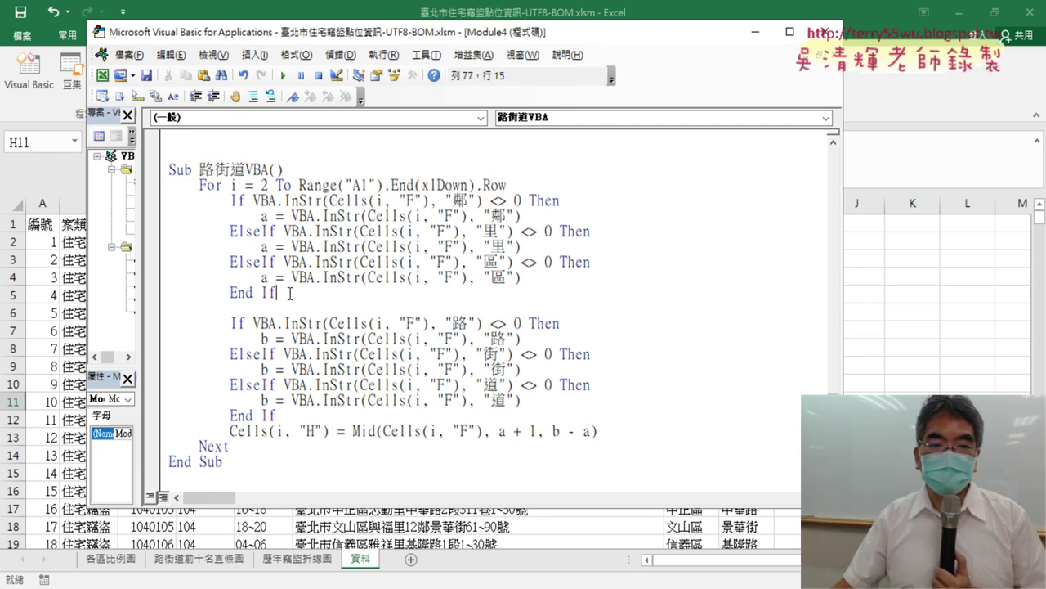
pyautogui.doubleClick(265, 216)
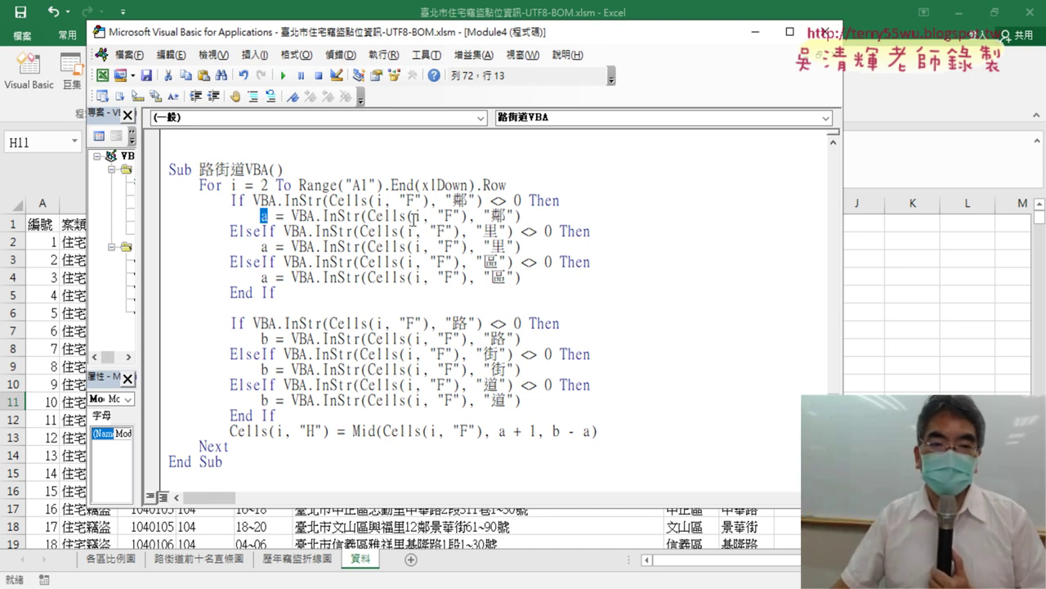
pyautogui.moveTo(292, 216); pyautogui.dragTo(362, 217)
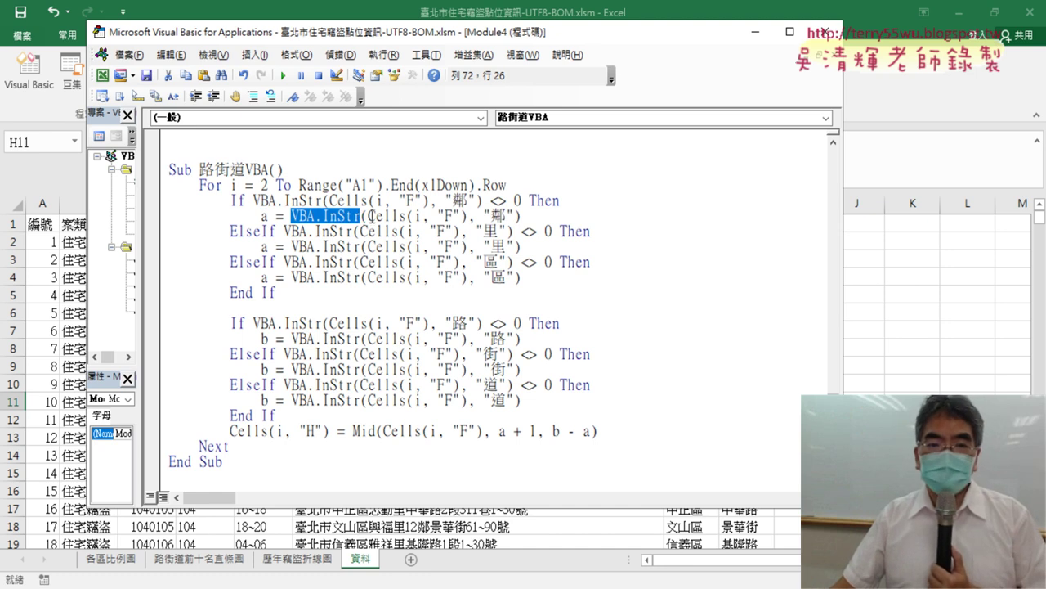
pyautogui.moveTo(369, 216); pyautogui.dragTo(468, 217)
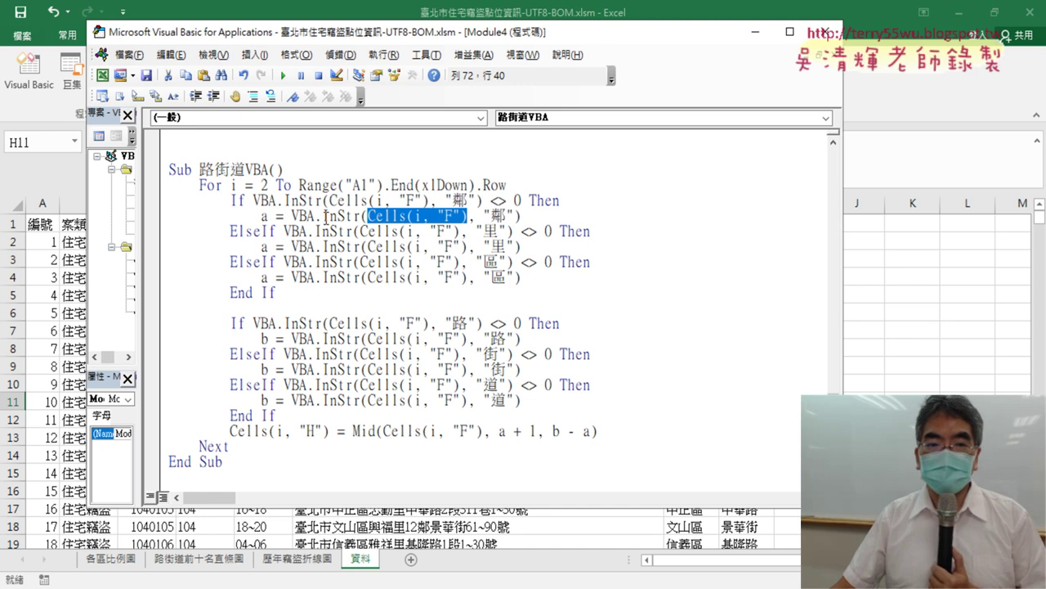
pyautogui.moveTo(321, 215); pyautogui.dragTo(292, 217)
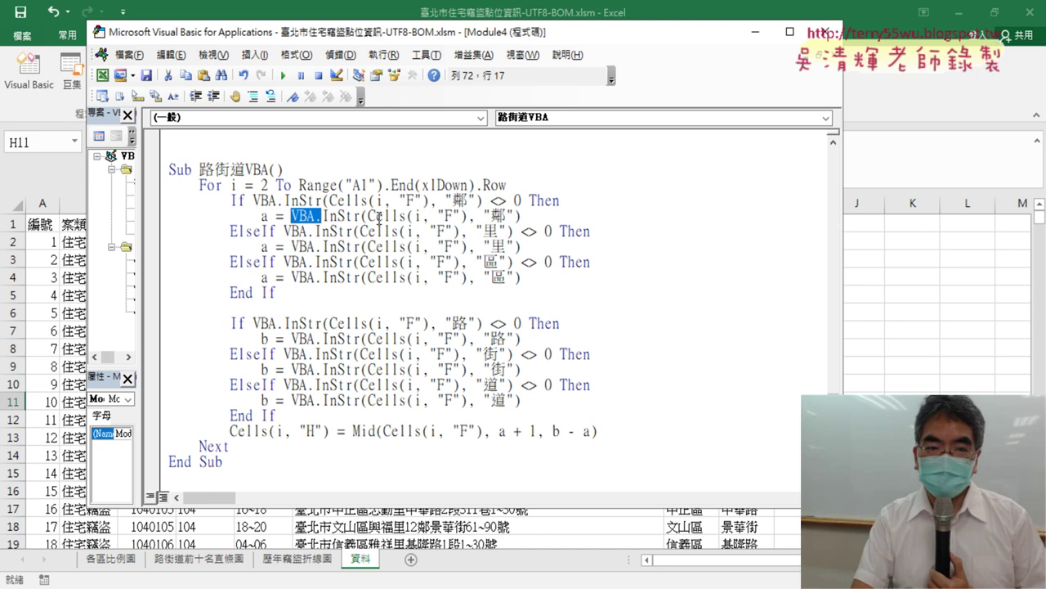
pyautogui.press('Delete')
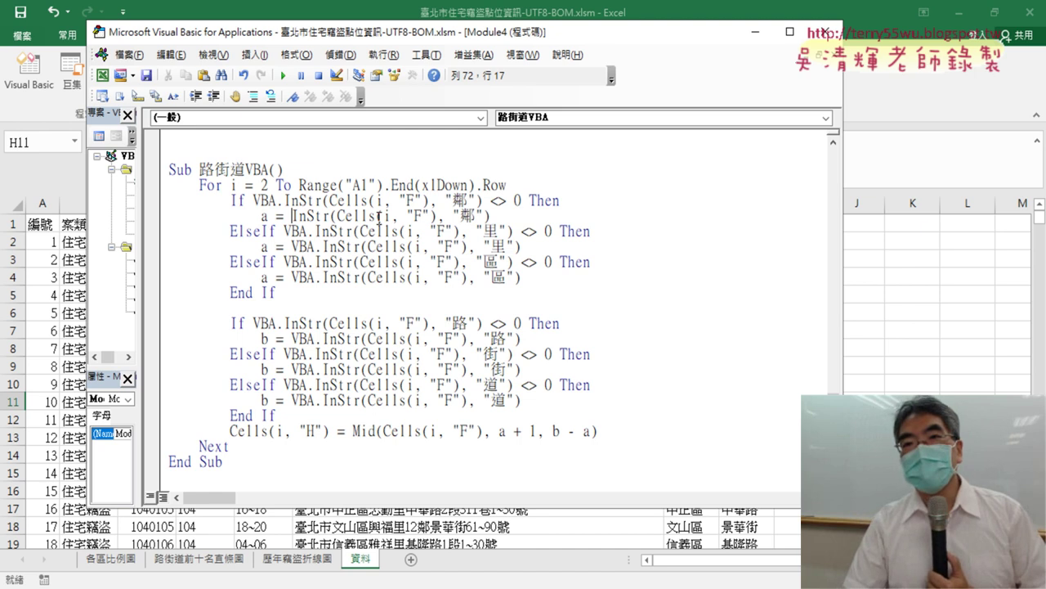
# Step: Type vba. and compare the InStr and InStrRev suggestions in the IntelliSense list
pyautogui.write('vba')
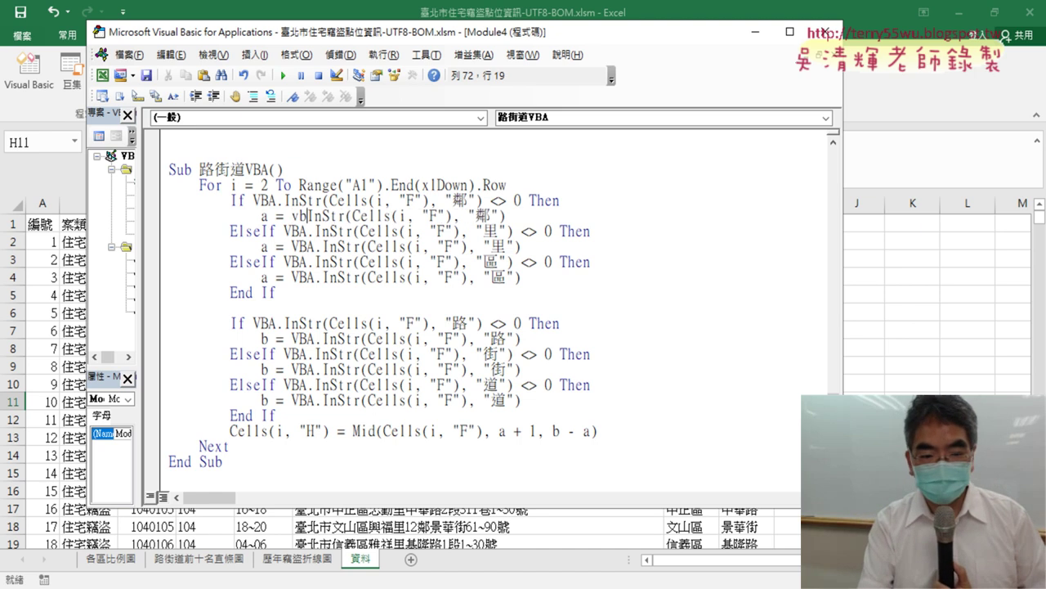
pyautogui.write('.')
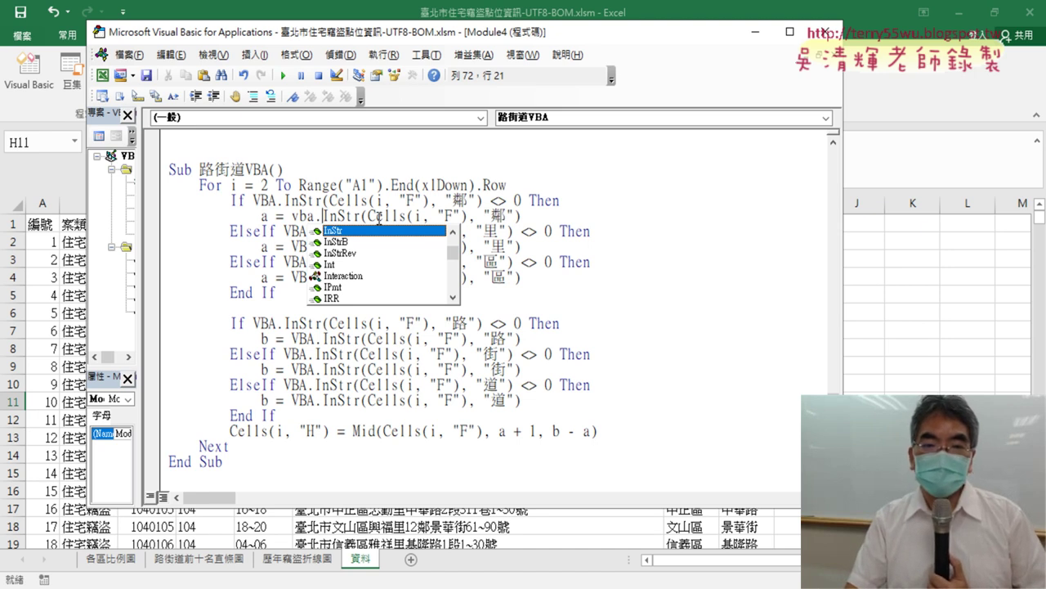
pyautogui.press('Down')
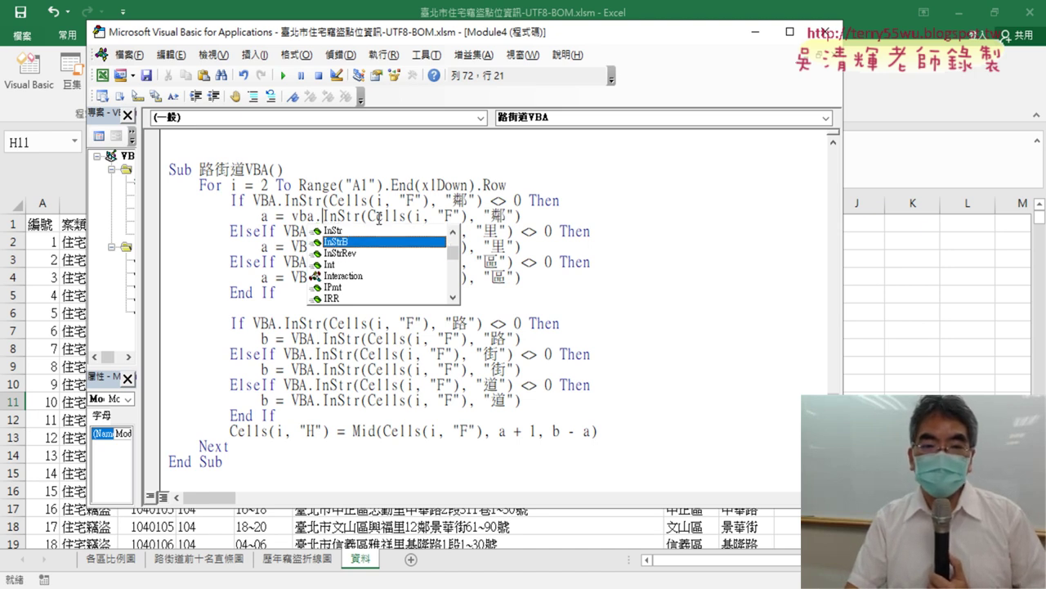
pyautogui.press('Down')
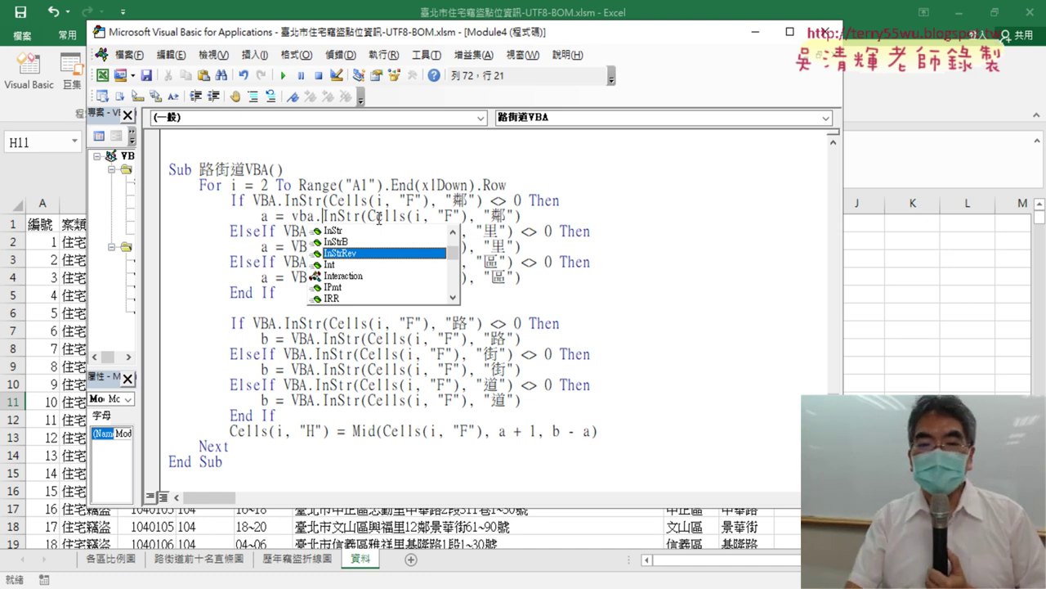
pyautogui.press('Up')
pyautogui.press('Up')
pyautogui.press('Down')
pyautogui.press('Down')
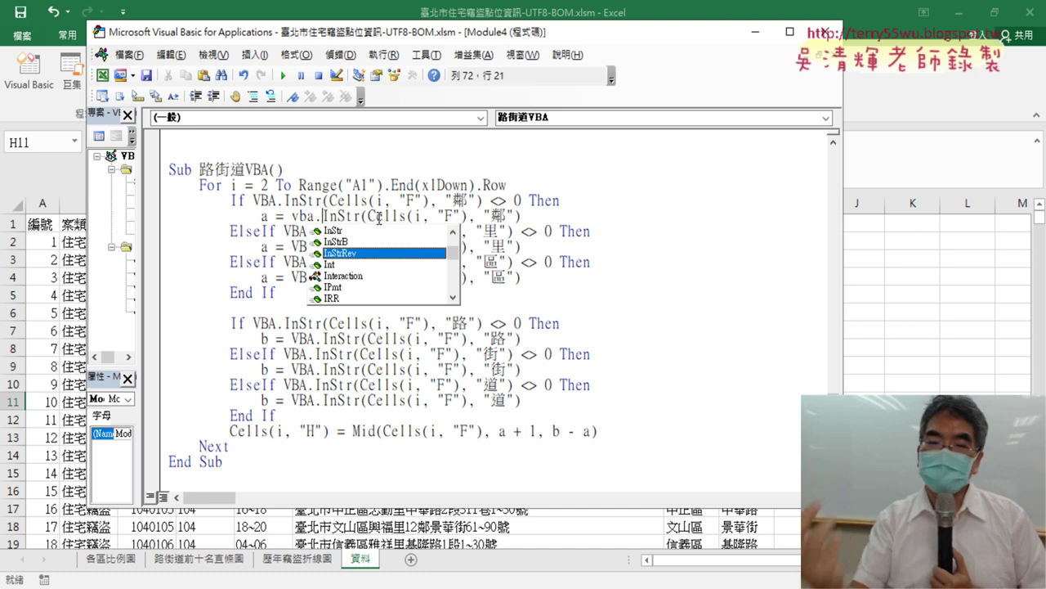
pyautogui.press('Up')
pyautogui.press('Up')
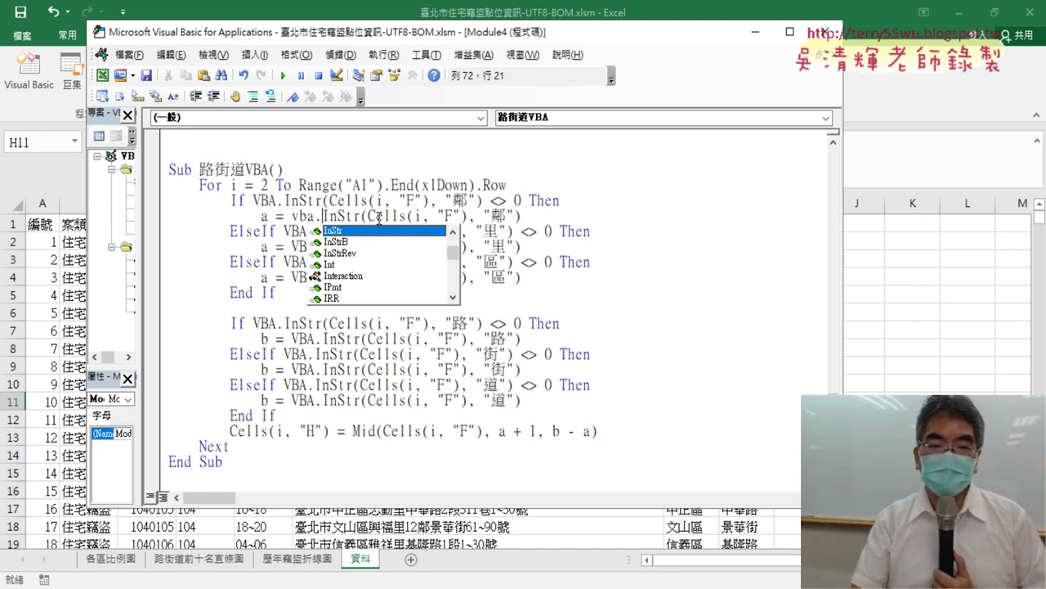
pyautogui.press('Right')
pyautogui.press('Right')
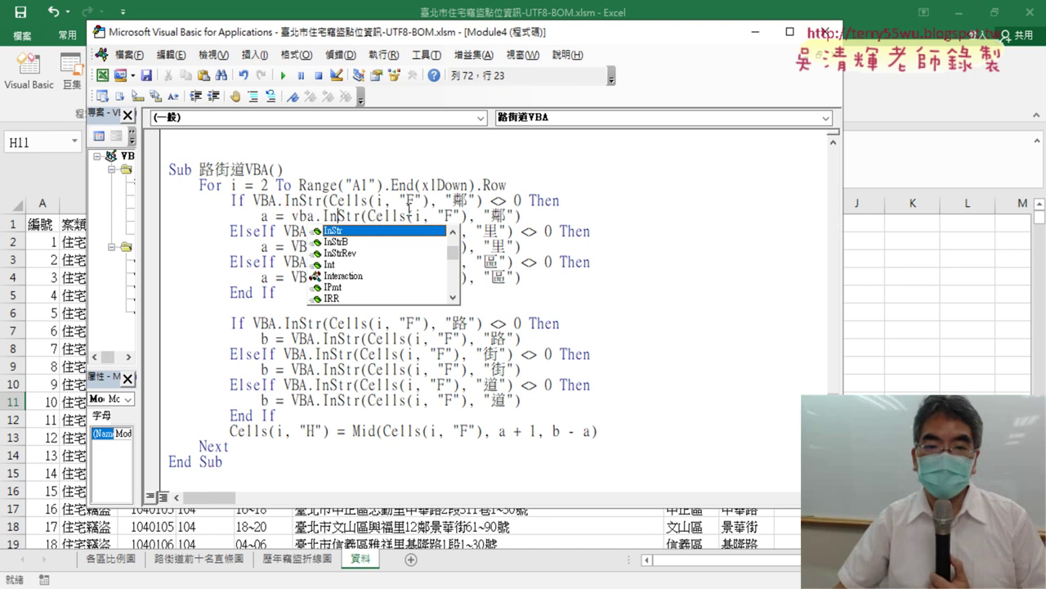
# Step: Replace the rest of the line with .InStr and open InStr's help page with F1
pyautogui.moveTo(336, 215)
pyautogui.mouseDown()
pyautogui.moveTo(502, 232)
pyautogui.moveTo(317, 221)
pyautogui.mouseUp()
pyautogui.click(541, 215)
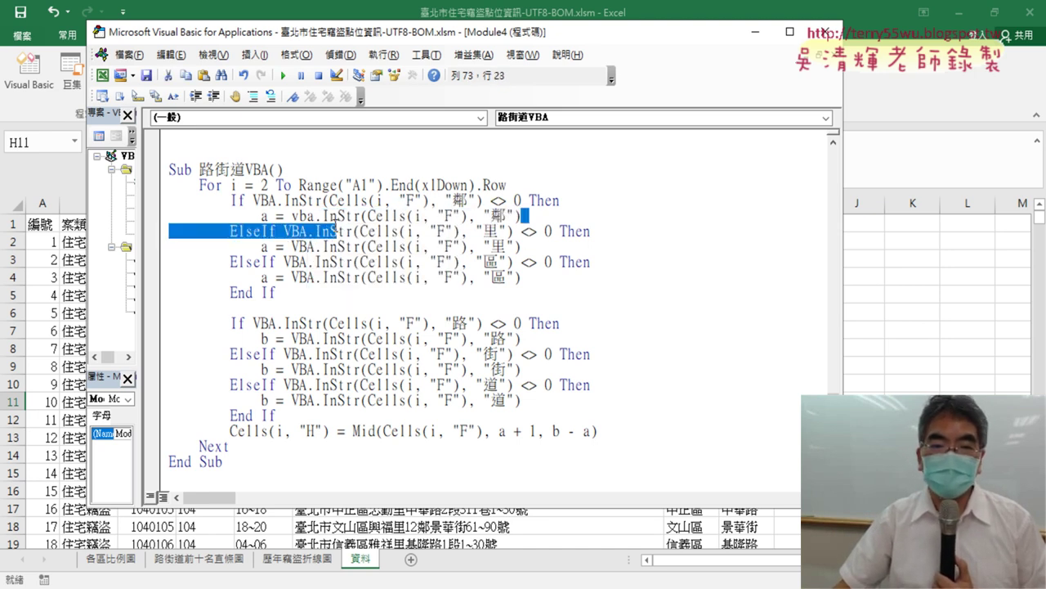
pyautogui.write('.')
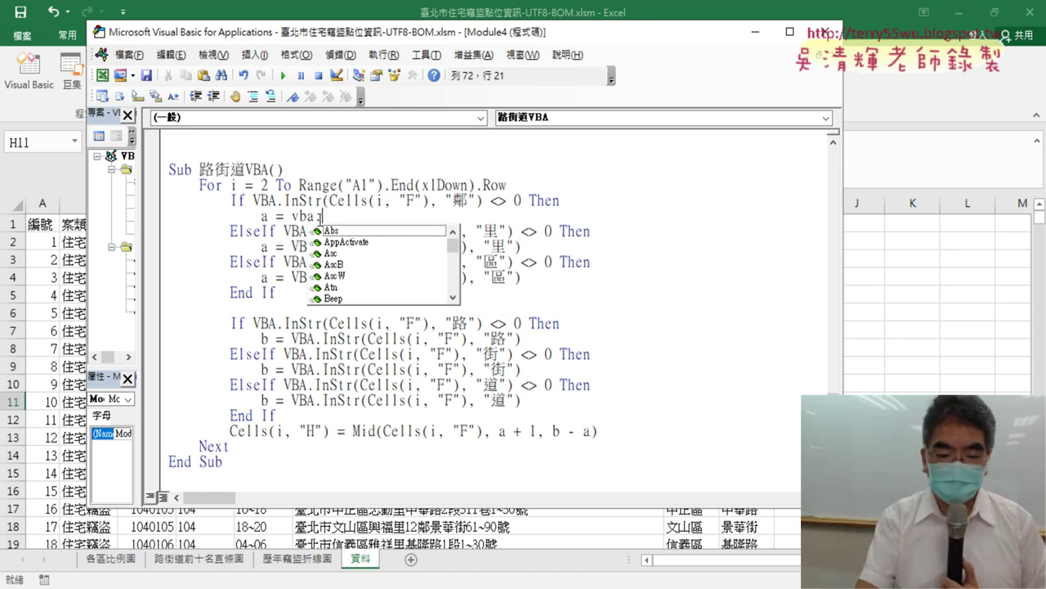
pyautogui.write('in')
pyautogui.press('Down')
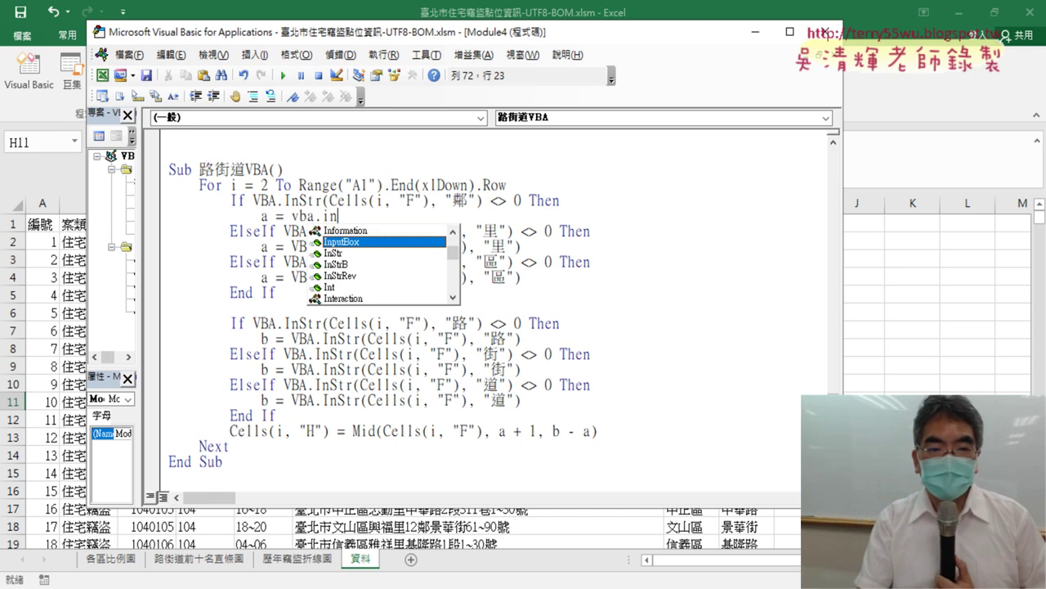
pyautogui.press('Down')
pyautogui.press('space')
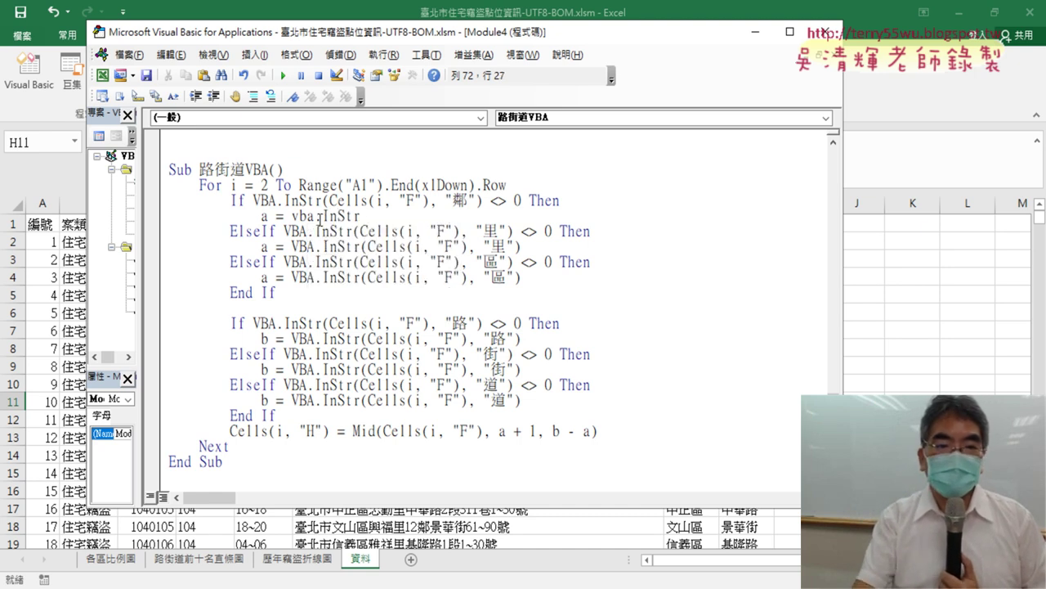
pyautogui.press('Left')
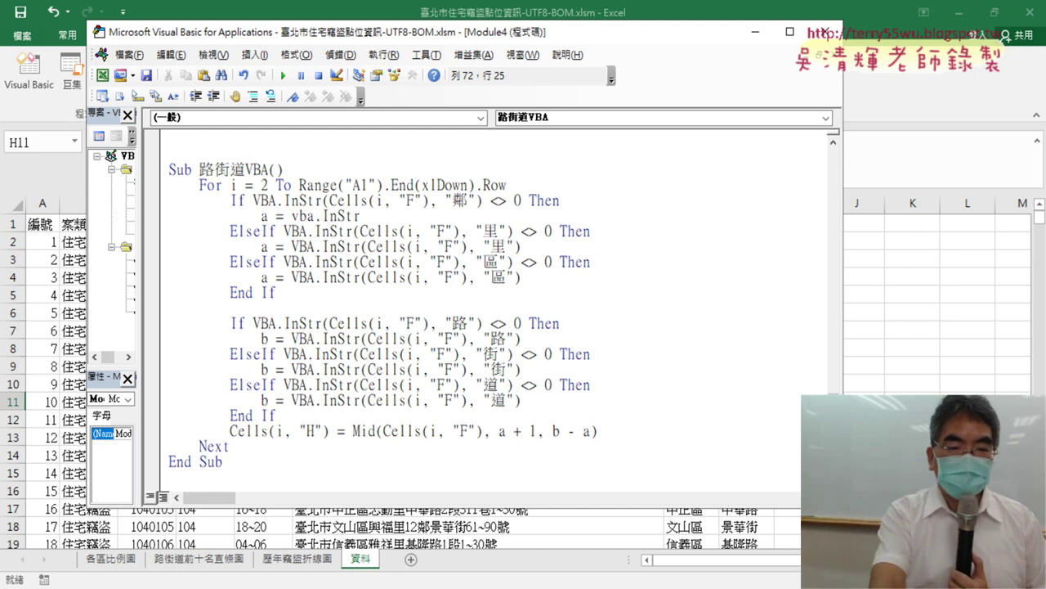
pyautogui.press('F1')
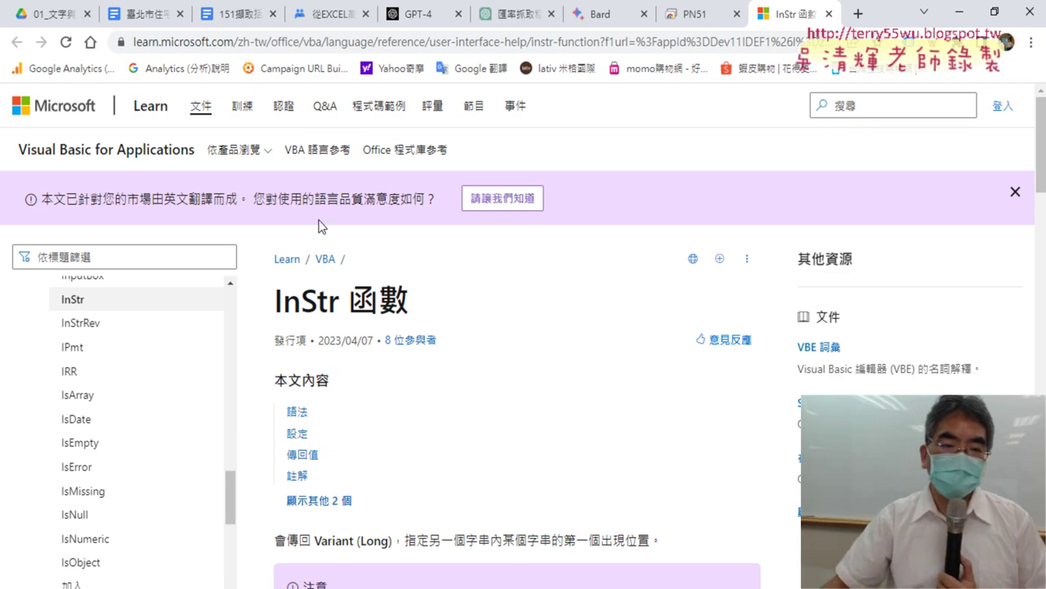
# Step: Scroll to the InStr syntax, highlighting the return-value description, string1 and the optional start argument
pyautogui.scroll(-2, 545, 315)
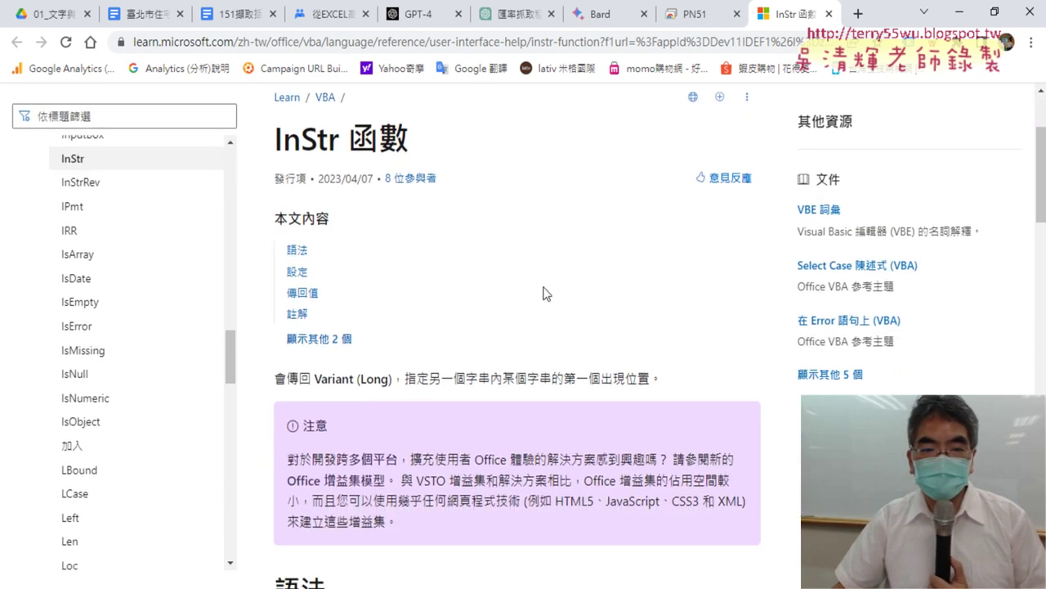
pyautogui.scroll(-1, 447, 314)
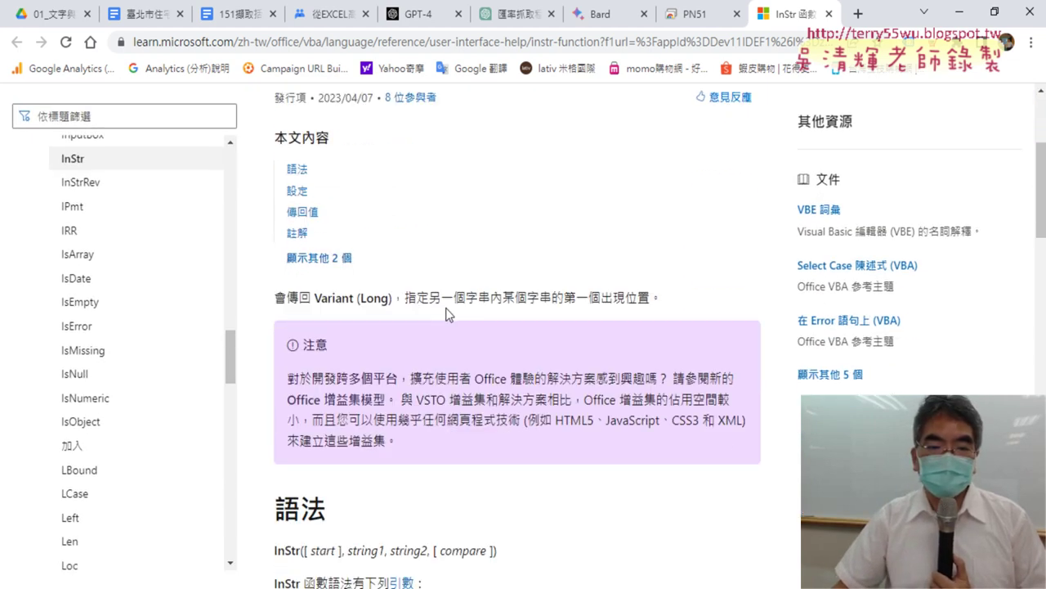
pyautogui.moveTo(406, 299); pyautogui.dragTo(654, 297)
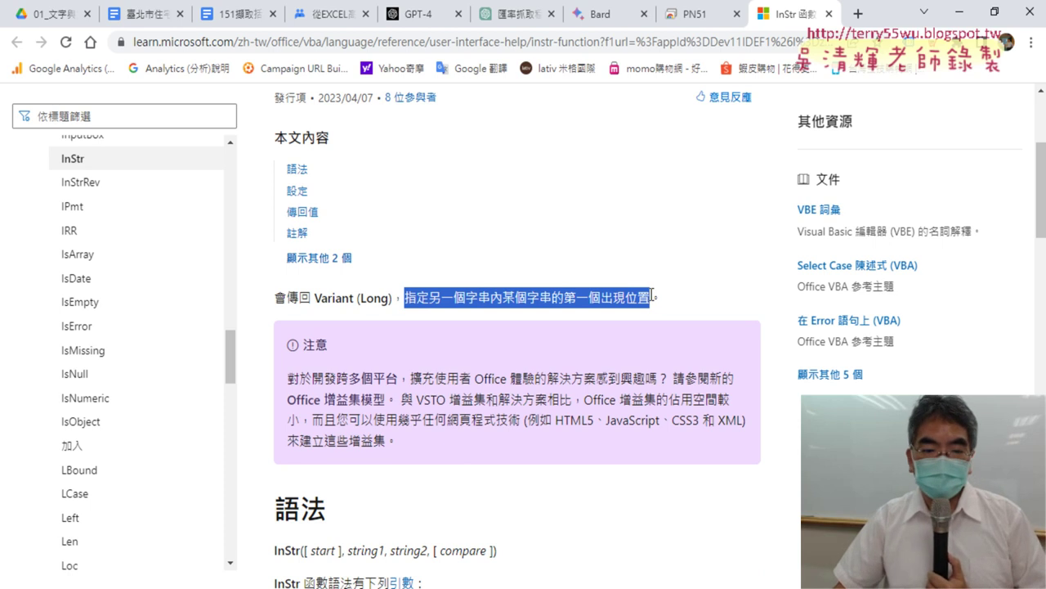
pyautogui.scroll(-3, 651, 295)
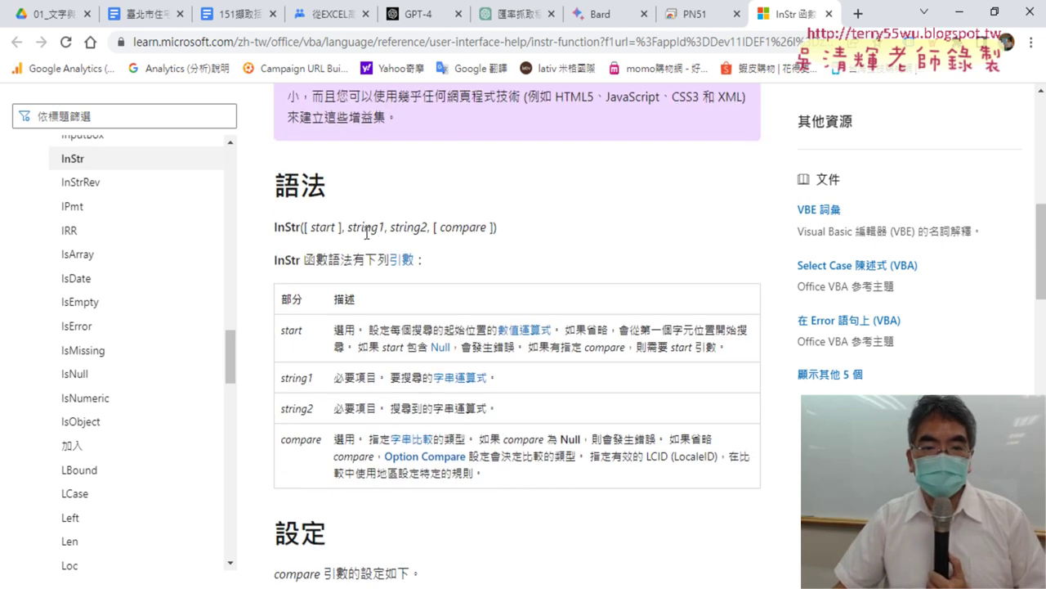
pyautogui.moveTo(350, 228); pyautogui.dragTo(384, 228)
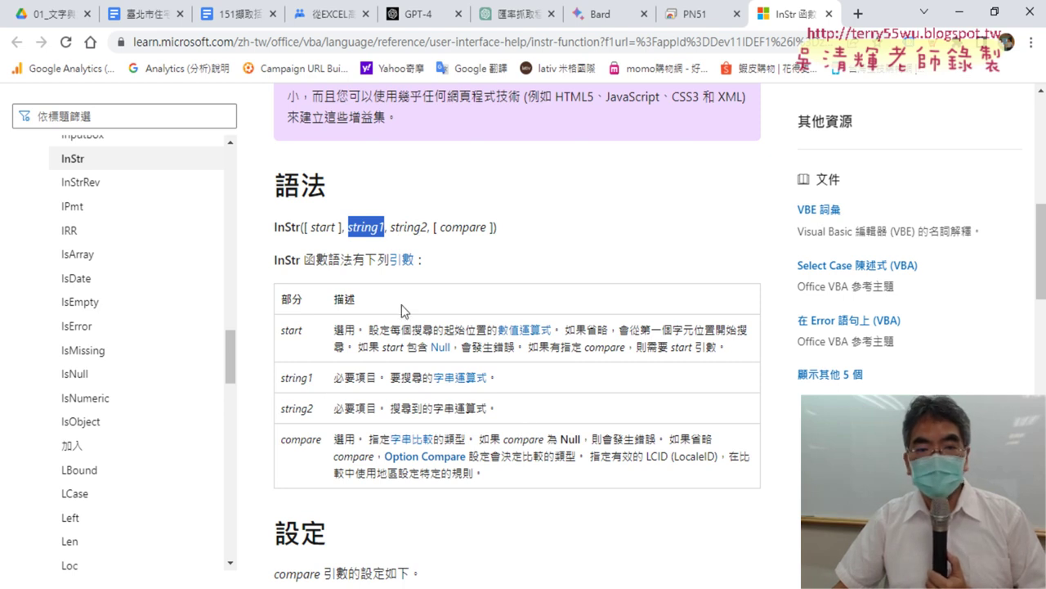
pyautogui.moveTo(343, 227); pyautogui.dragTo(304, 228)
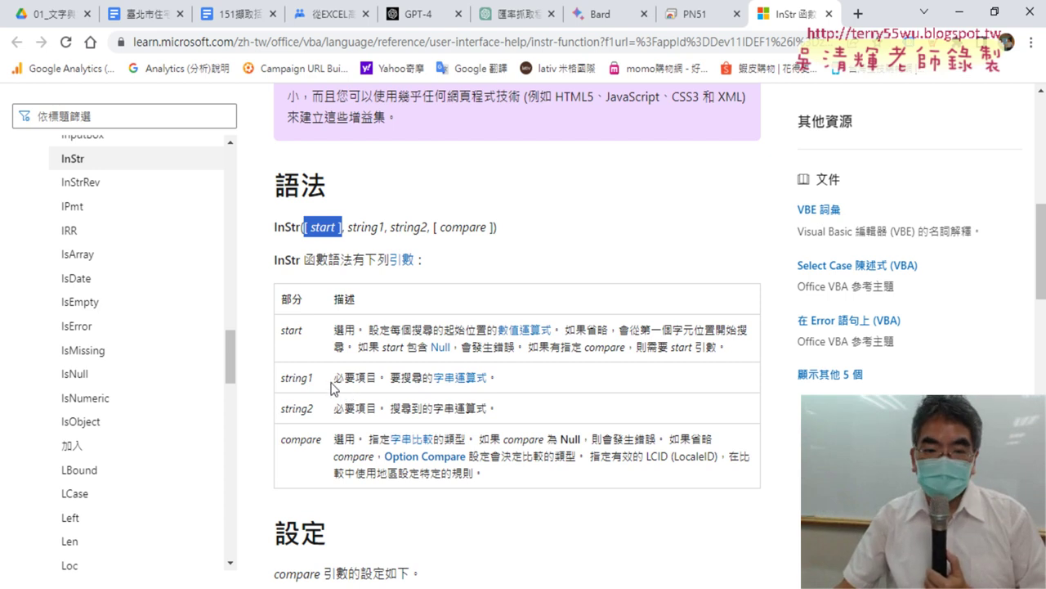
# Step: Highlight the string1 and string2 descriptions, then minimize the browser to return to the code
pyautogui.moveTo(332, 378); pyautogui.dragTo(539, 385)
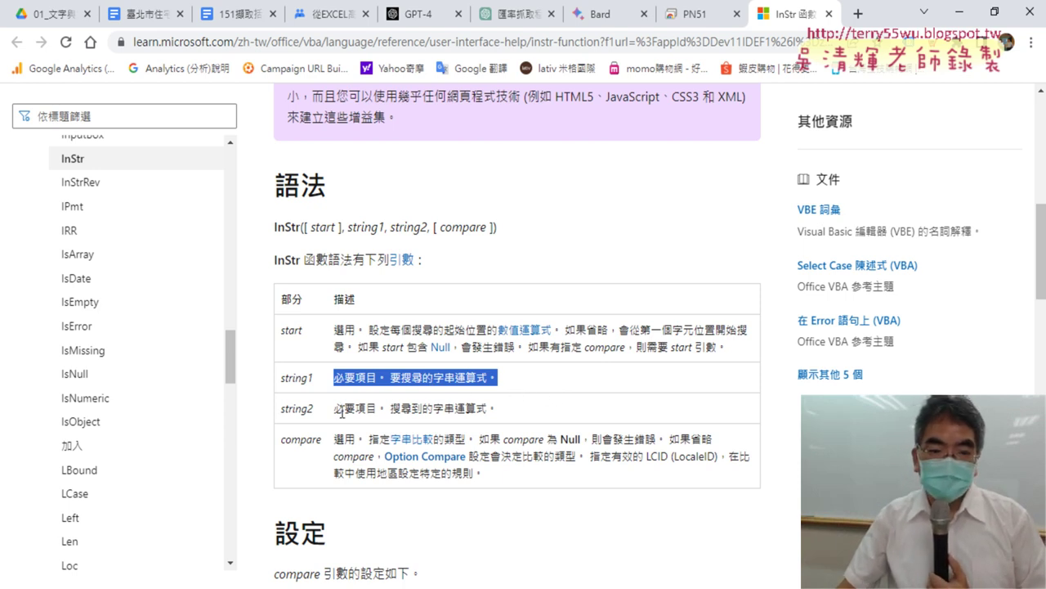
pyautogui.moveTo(390, 407); pyautogui.dragTo(507, 400)
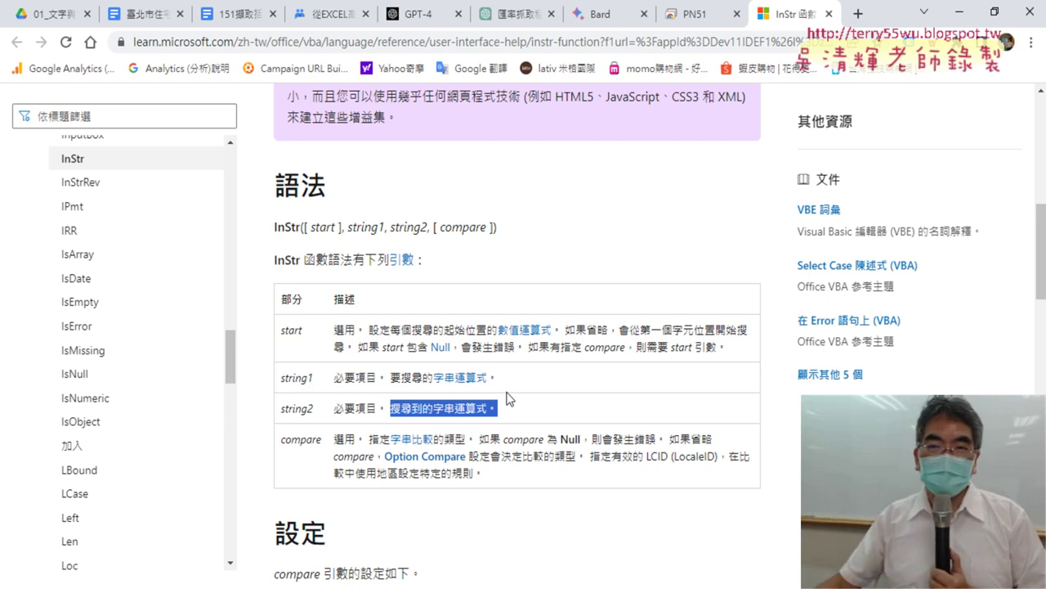
pyautogui.click(959, 11)
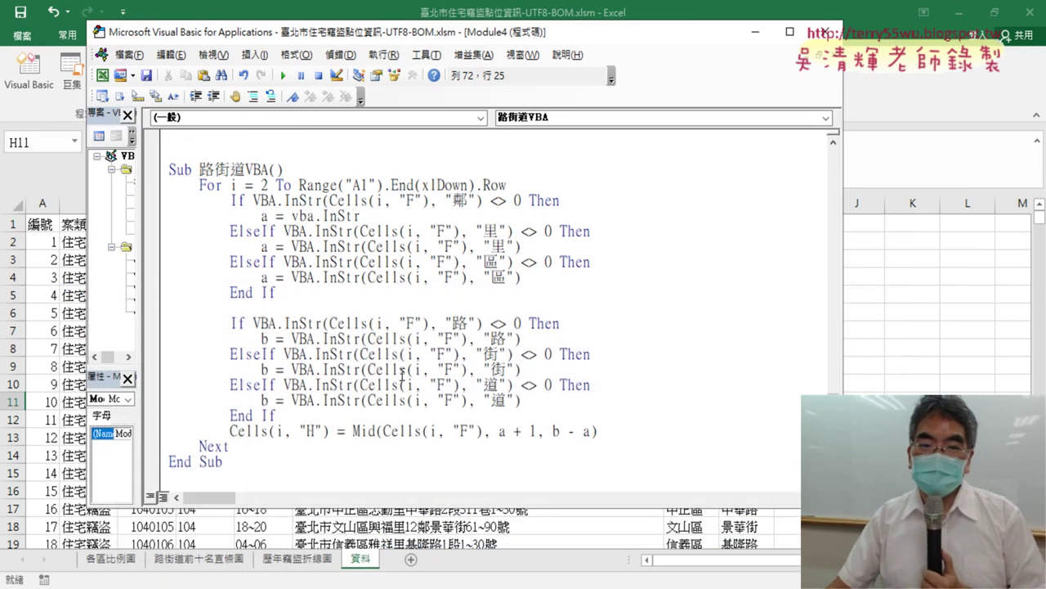
# Step: Point out a, b, the first If block and a + 1, then narrow the editor to reveal column H
pyautogui.doubleClick(264, 216)
pyautogui.moveTo(278, 292); pyautogui.dragTo(163, 198)
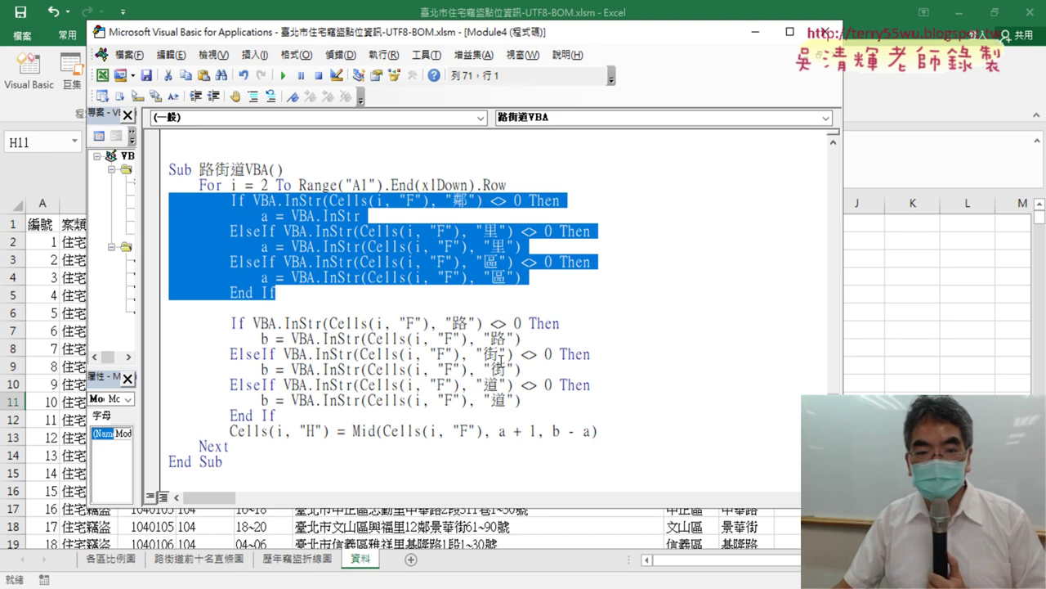
pyautogui.doubleClick(264, 338)
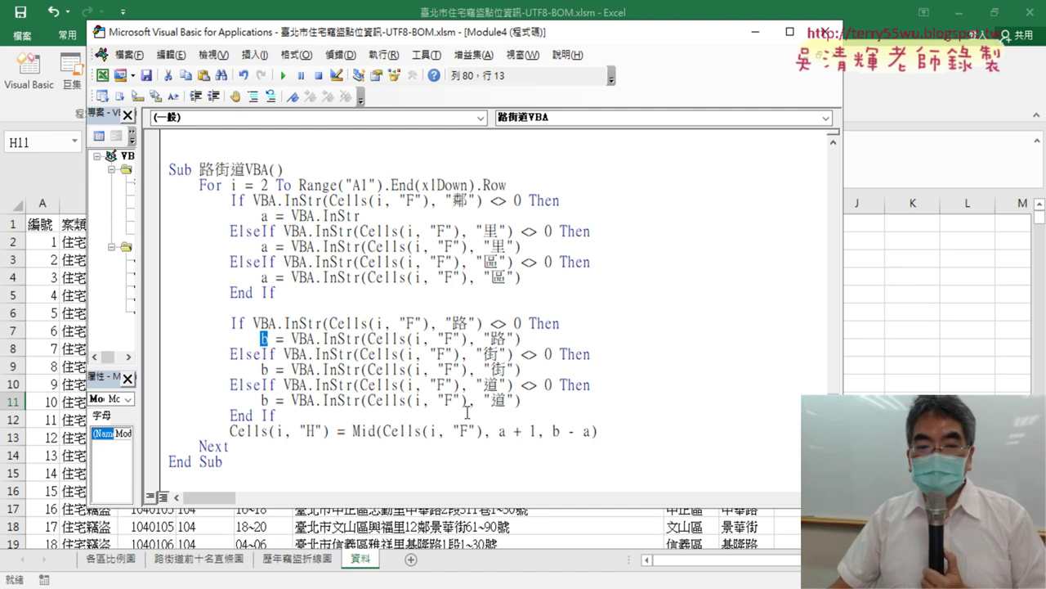
pyautogui.moveTo(499, 431); pyautogui.dragTo(536, 431)
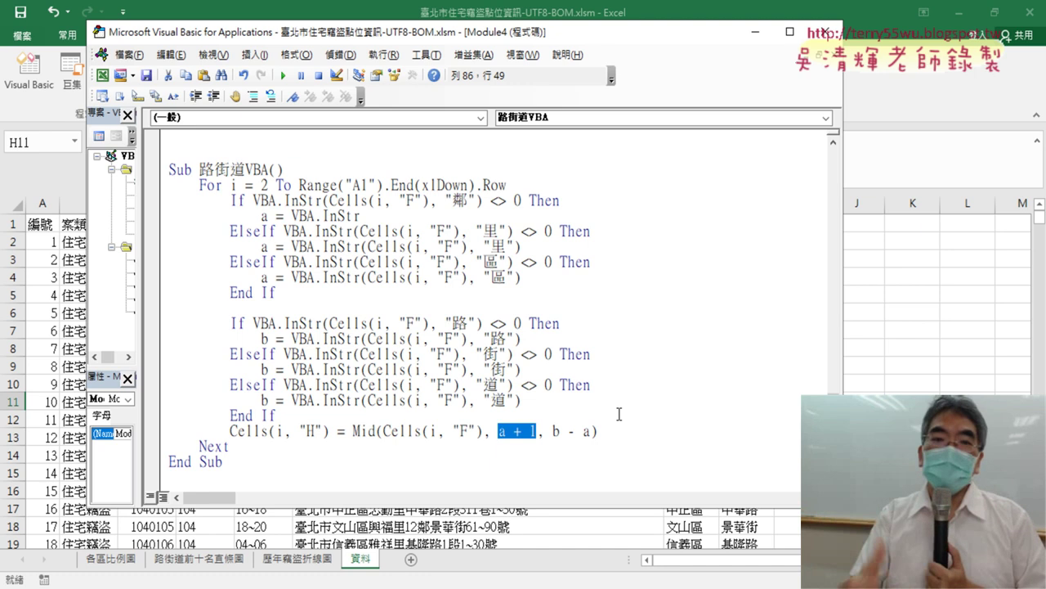
pyautogui.click(317, 250)
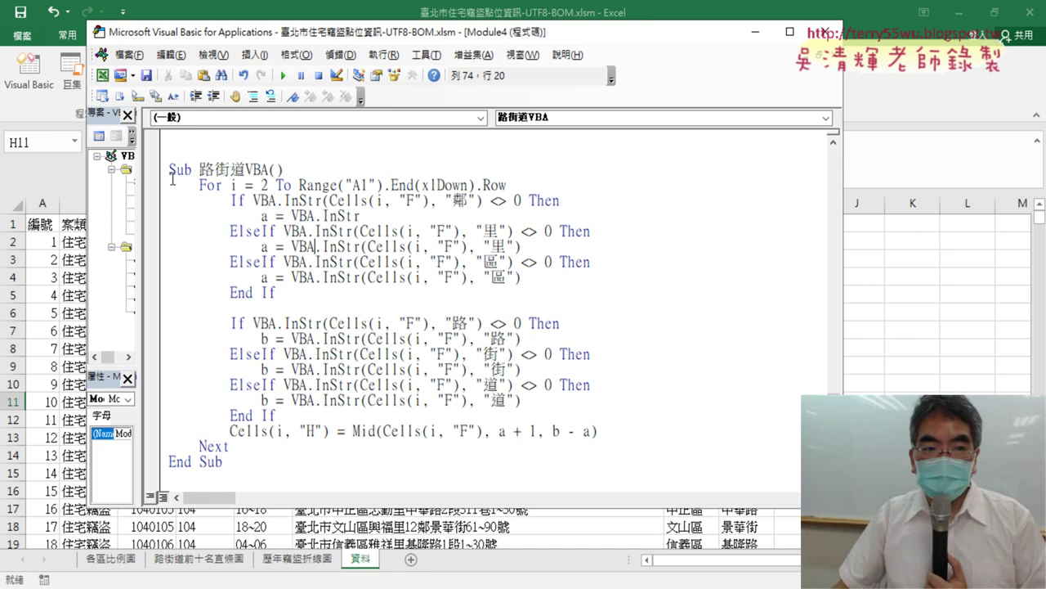
pyautogui.moveTo(844, 333); pyautogui.dragTo(607, 324)
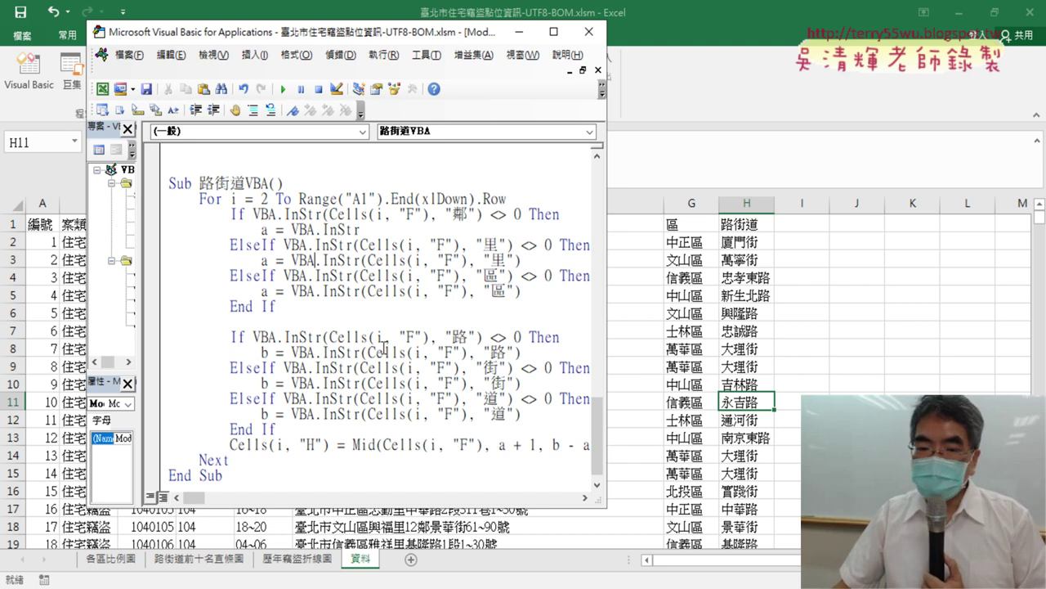
pyautogui.scroll(-1, 385, 346)
pyautogui.moveTo(596, 426); pyautogui.dragTo(622, 197)
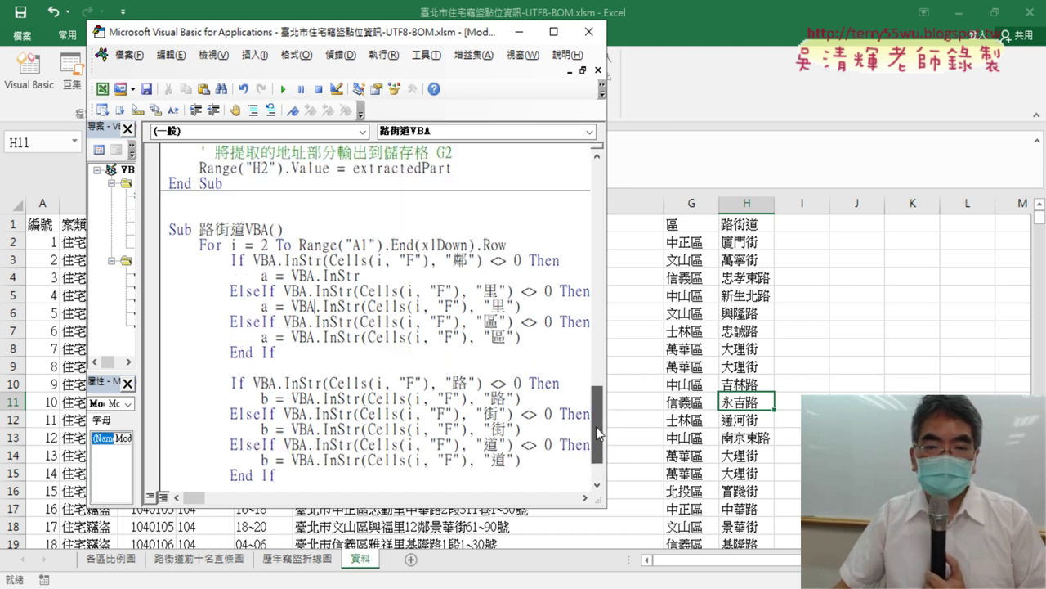
pyautogui.click(234, 152)
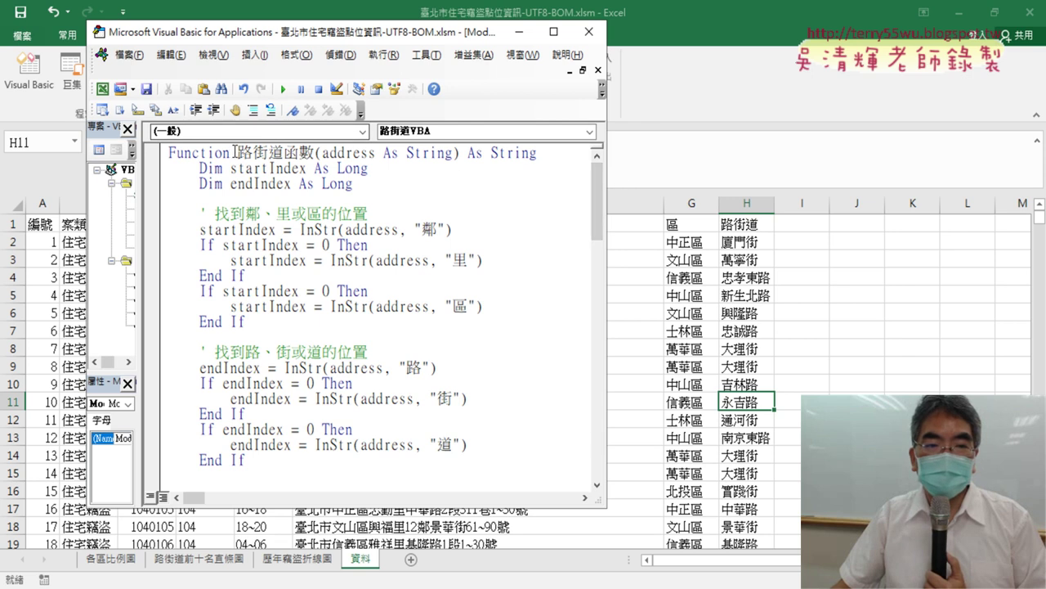
pyautogui.doubleClick(200, 152)
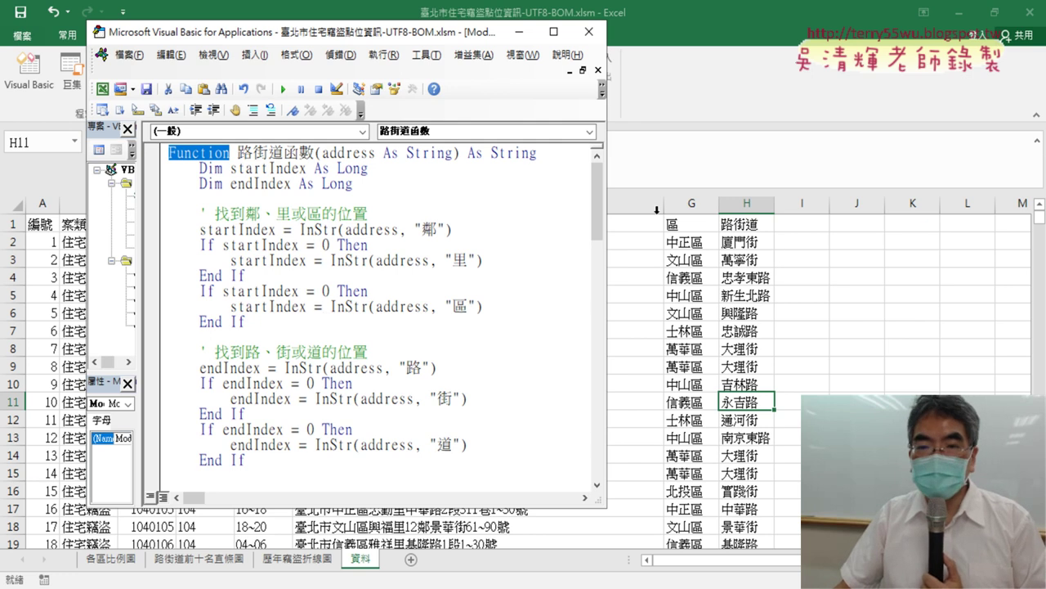
pyautogui.moveTo(598, 200); pyautogui.dragTo(596, 434)
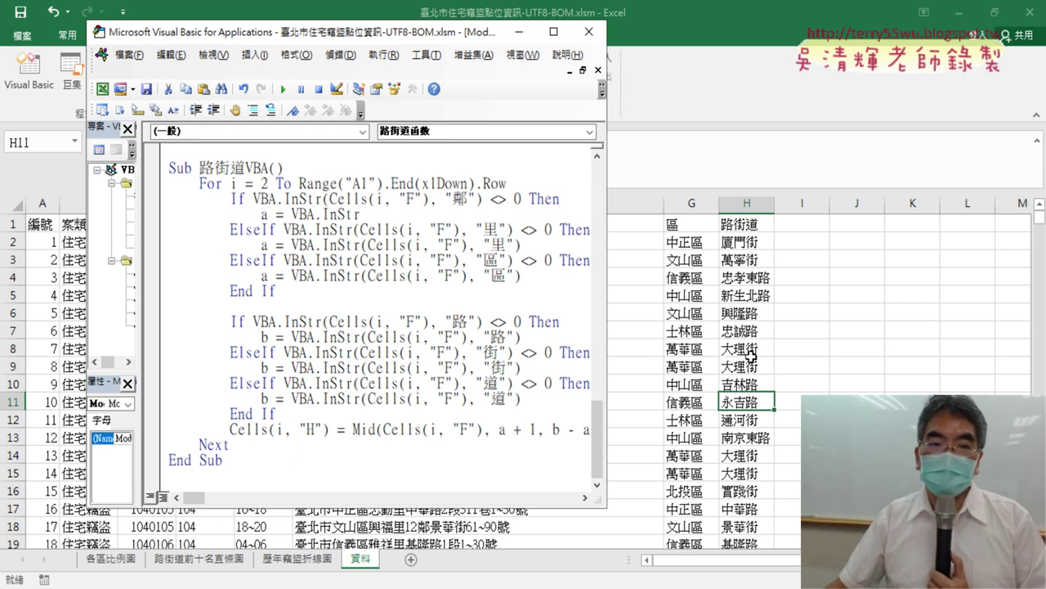
pyautogui.moveTo(506, 183); pyautogui.dragTo(165, 186)
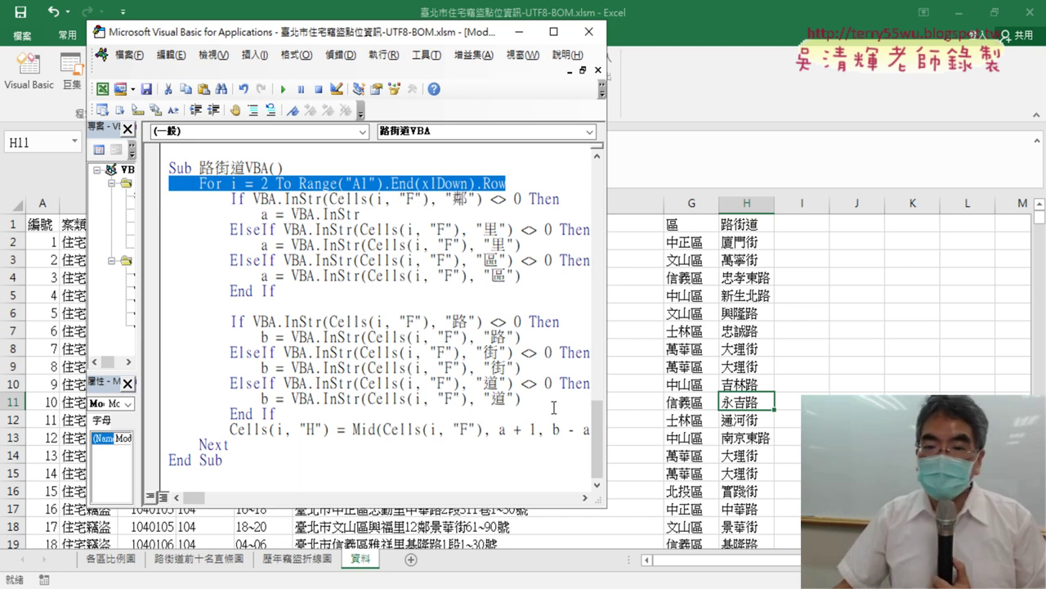
# Step: Widen the editor and copy the whole 路街道VBA macro from Sub to End Sub
pyautogui.moveTo(606, 402); pyautogui.dragTo(695, 401)
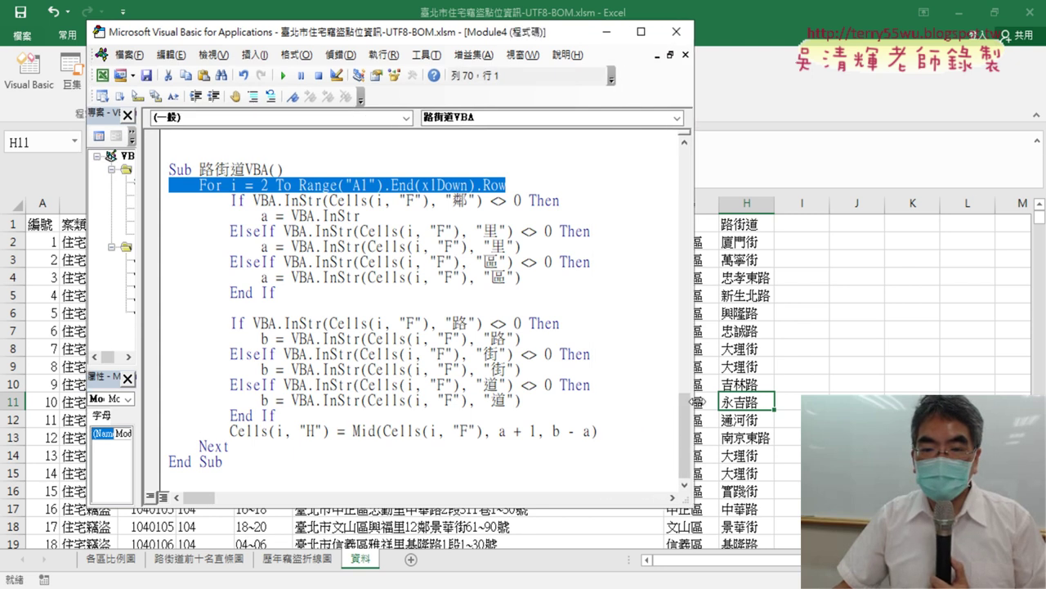
pyautogui.moveTo(261, 456); pyautogui.dragTo(163, 172)
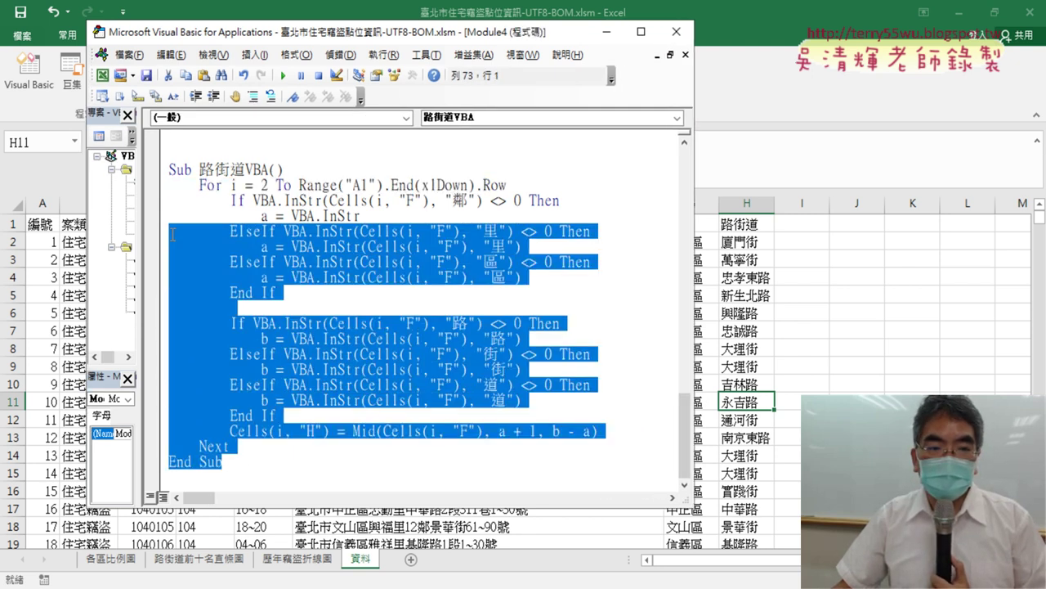
pyautogui.rightClick(240, 211)
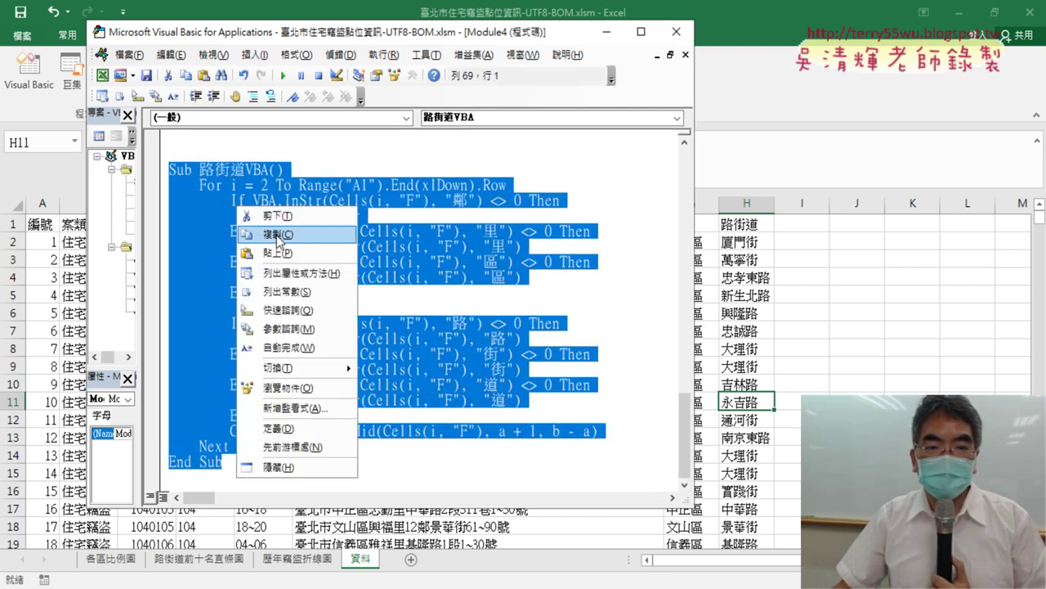
pyautogui.click(263, 231)
pyautogui.click(186, 473)
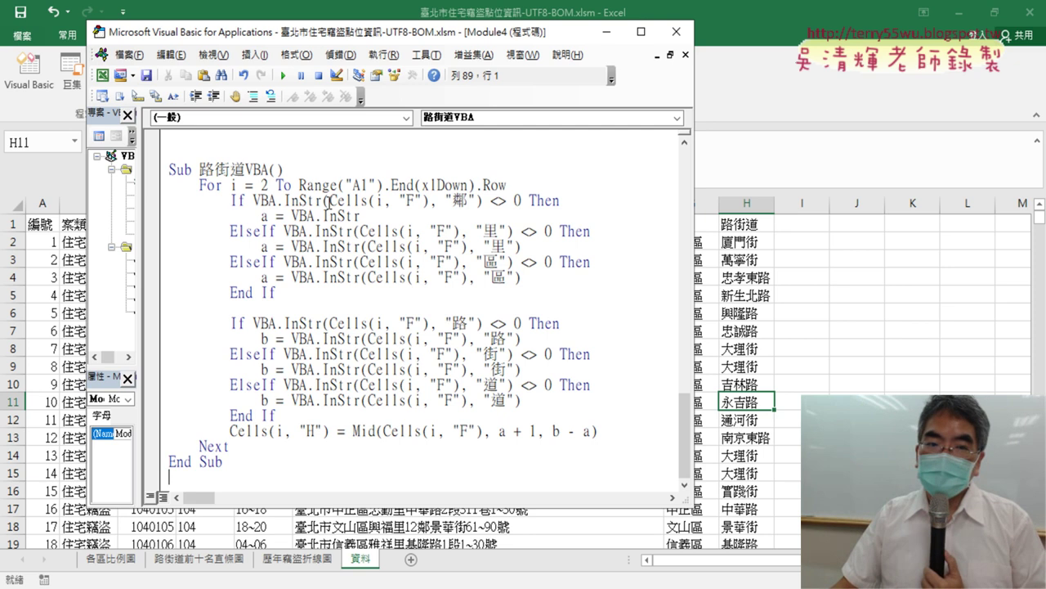
pyautogui.moveTo(328, 200); pyautogui.dragTo(431, 198)
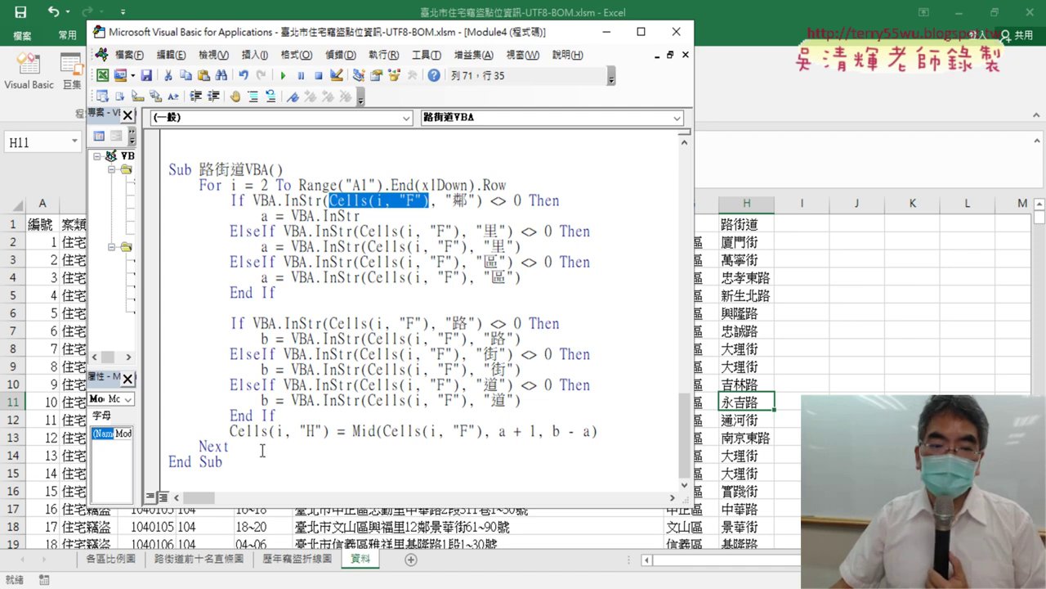
pyautogui.moveTo(230, 462); pyautogui.dragTo(168, 233)
# Step: Copy the 路街道VBA macro again and paste a duplicate below End Sub
pyautogui.click(193, 172)
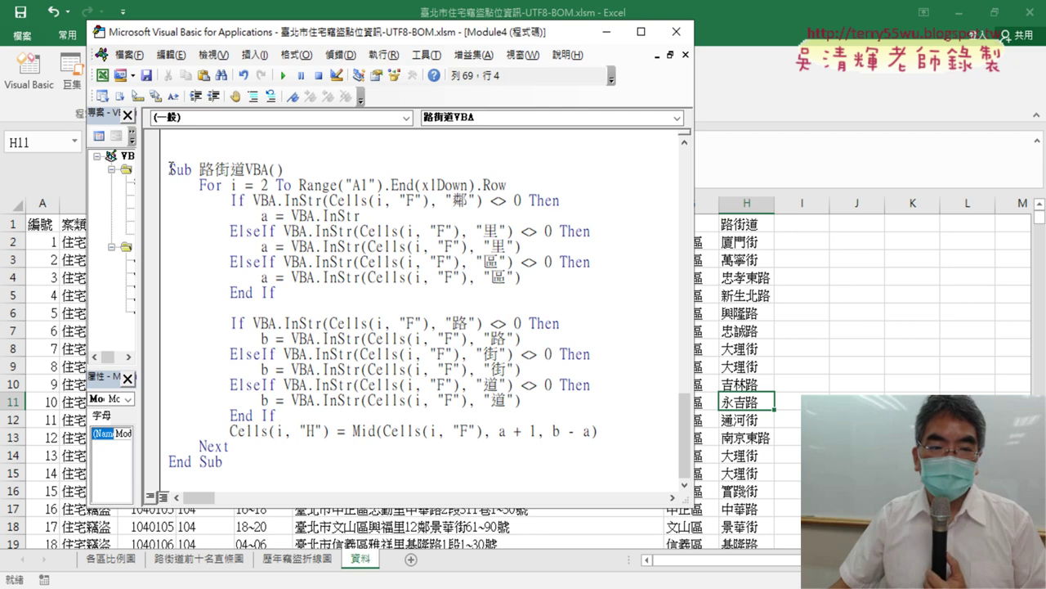
pyautogui.moveTo(170, 169); pyautogui.dragTo(278, 474)
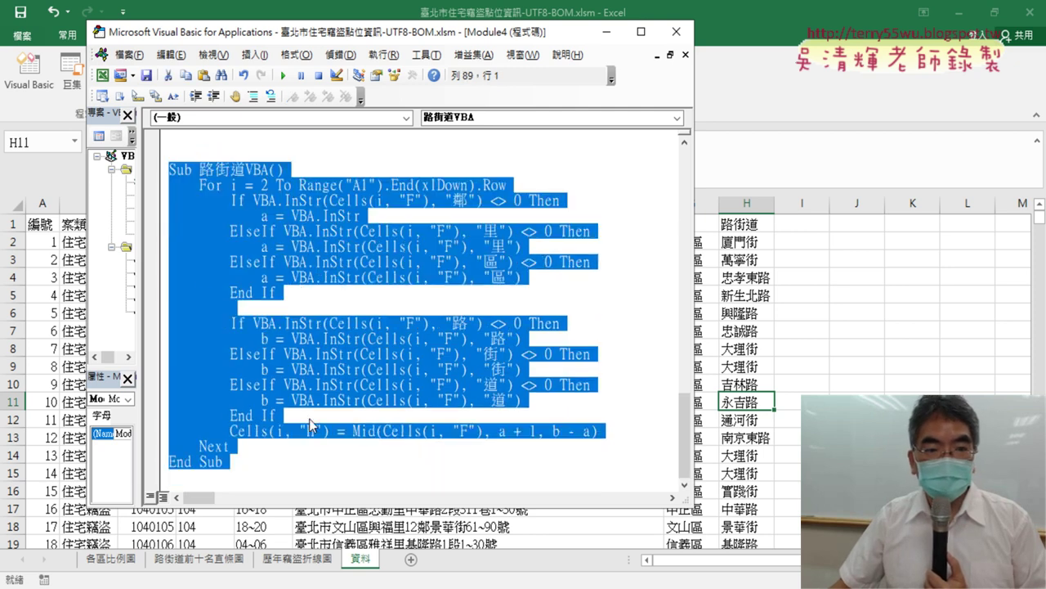
pyautogui.rightClick(244, 391)
pyautogui.click(270, 148)
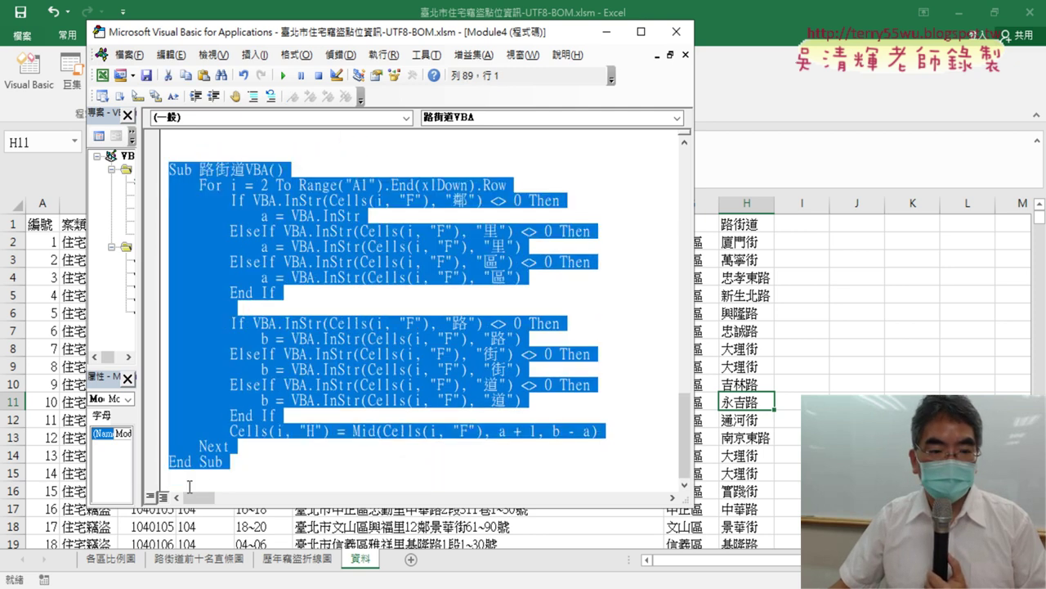
pyautogui.click(189, 486)
pyautogui.hotkey('ctrl', 'v')
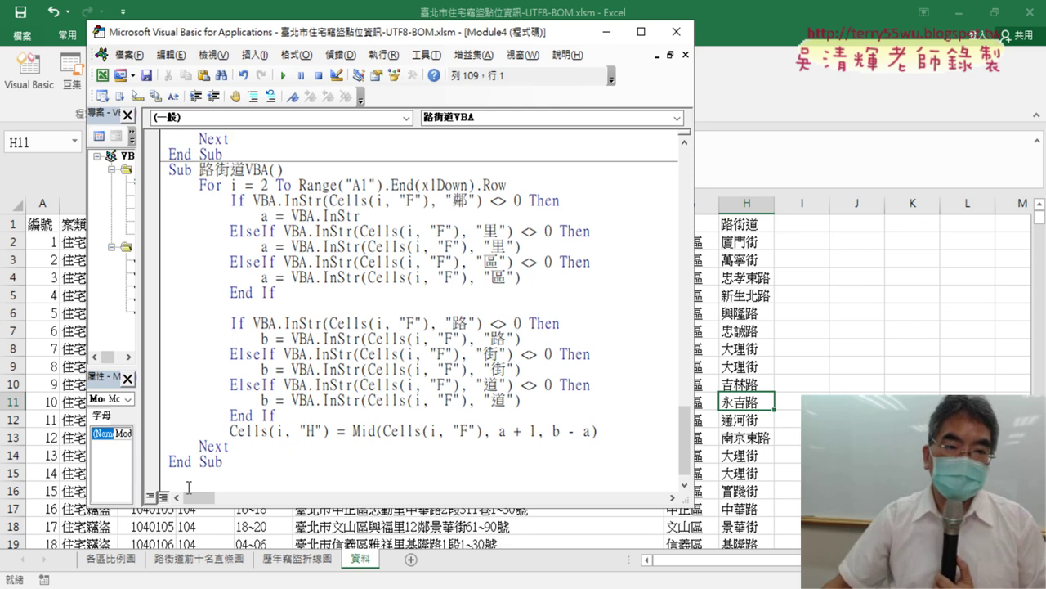
# Step: Change the duplicate's Sub to Function and drop VBA from its name, making Function 路街道
pyautogui.doubleClick(194, 169)
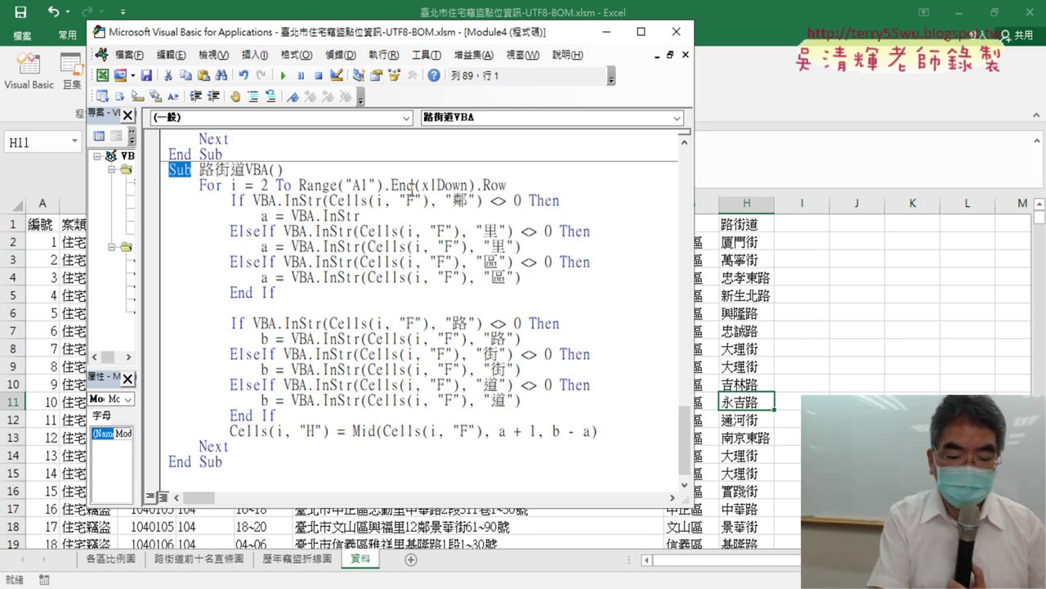
pyautogui.write('Fu')
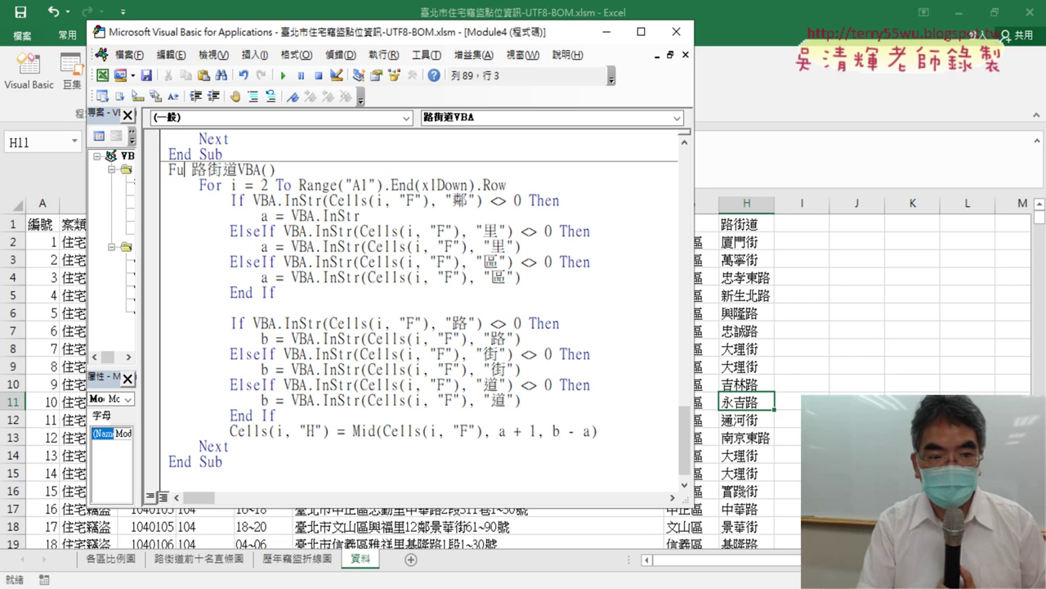
pyautogui.write('nc')
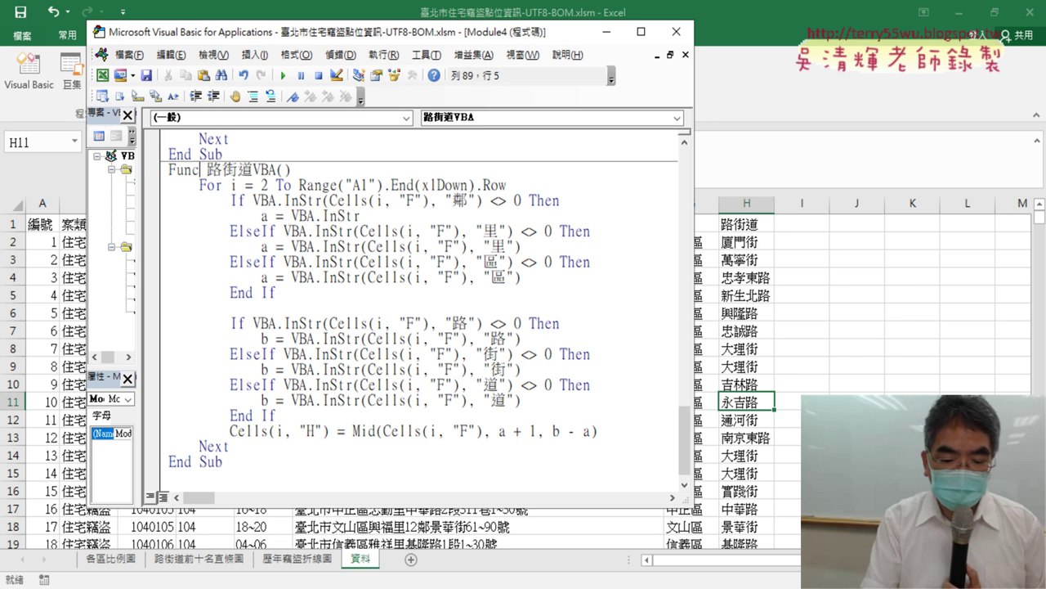
pyautogui.write('ti')
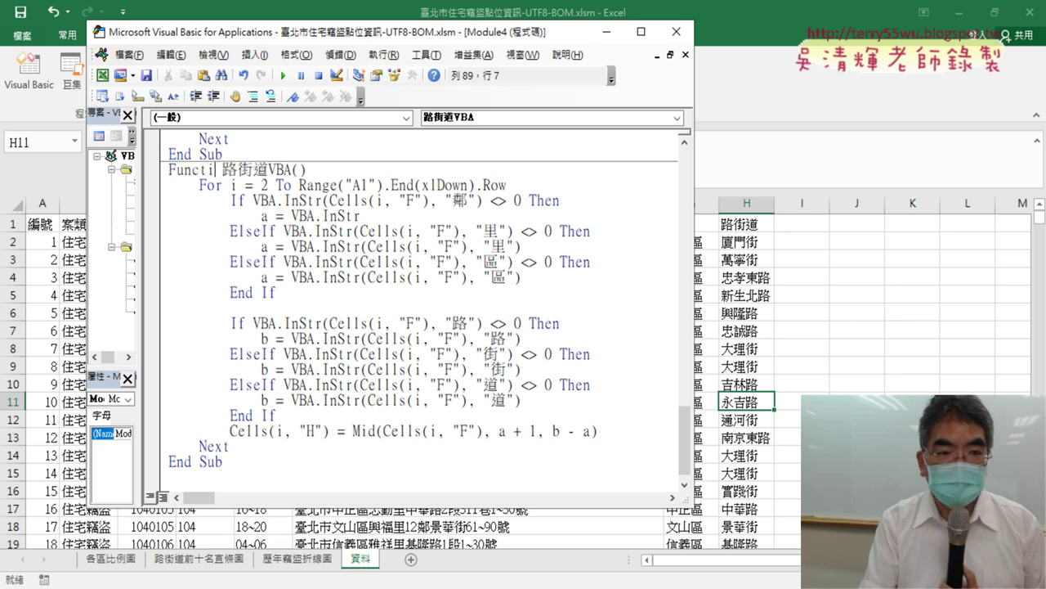
pyautogui.write('on')
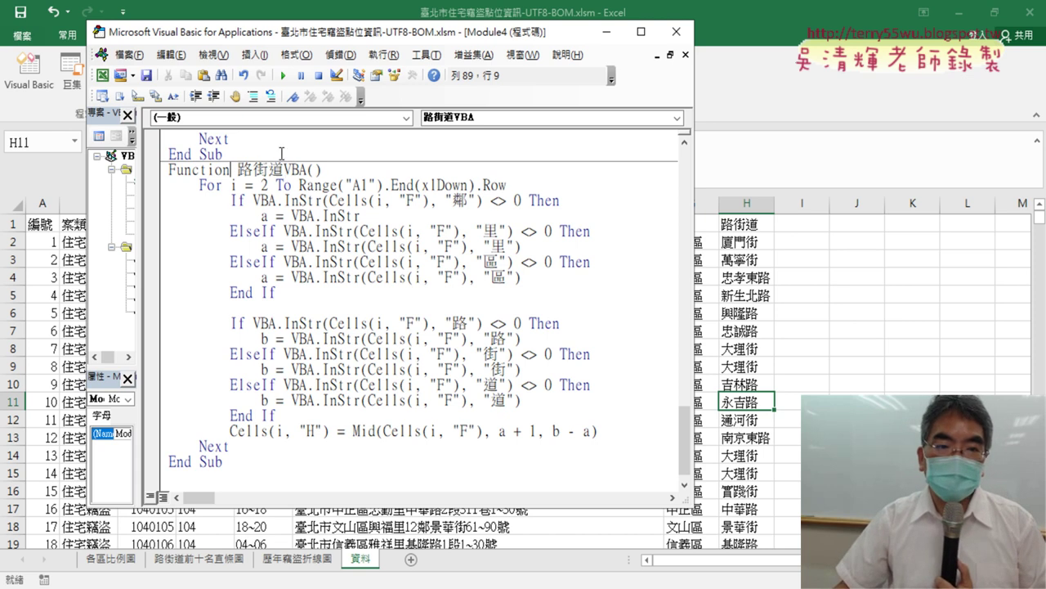
pyautogui.moveTo(283, 169)
pyautogui.mouseDown()
pyautogui.moveTo(312, 169)
pyautogui.moveTo(303, 164)
pyautogui.mouseUp()
pyautogui.click(660, 185)
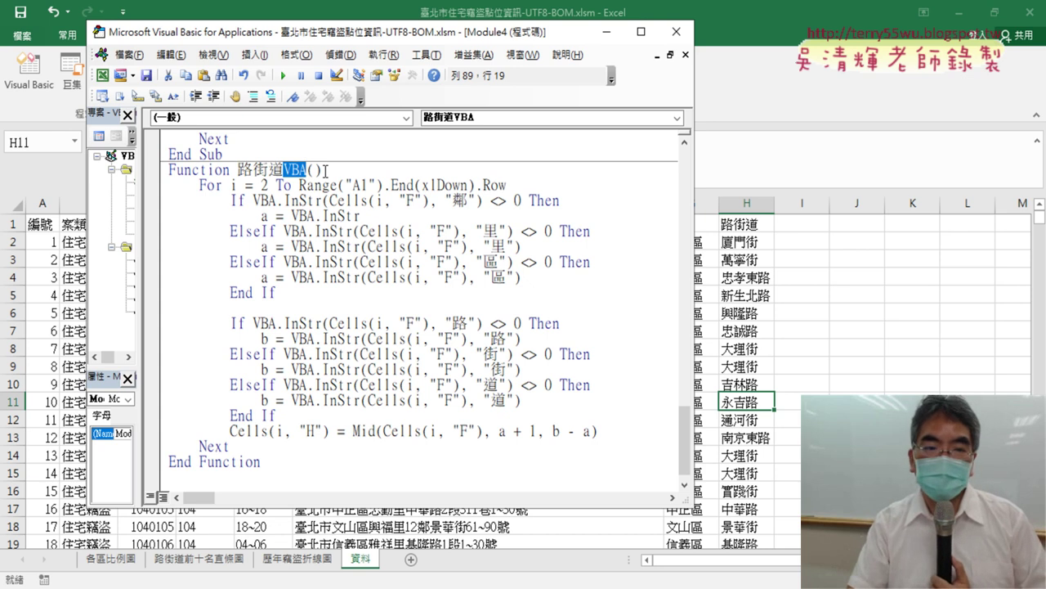
pyautogui.press('Delete')
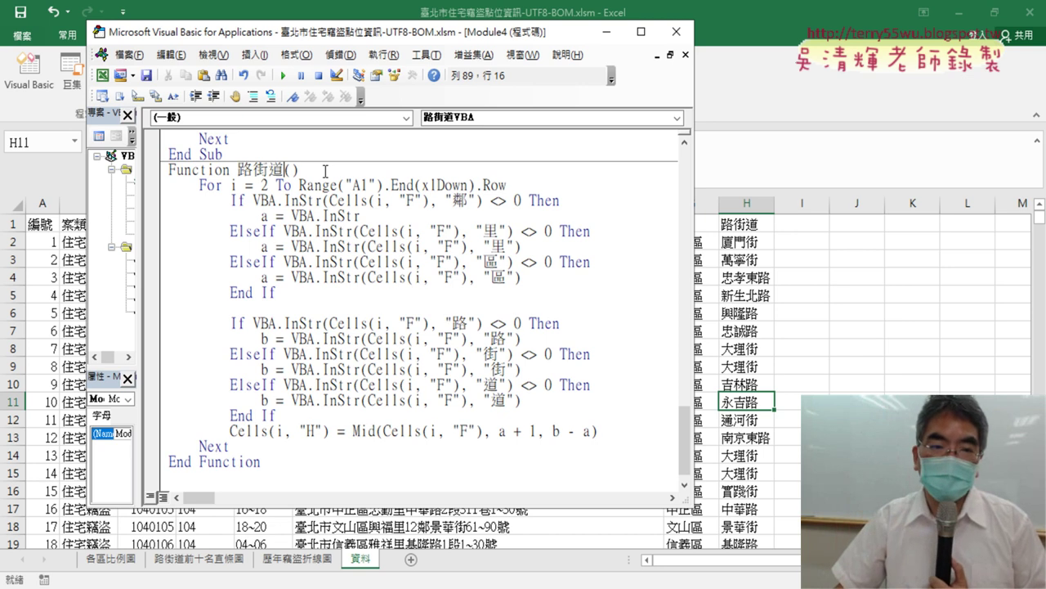
pyautogui.click(379, 323)
# Step: Delete the For i = 2 To … line and its matching Next line
pyautogui.moveTo(533, 187); pyautogui.dragTo(118, 182)
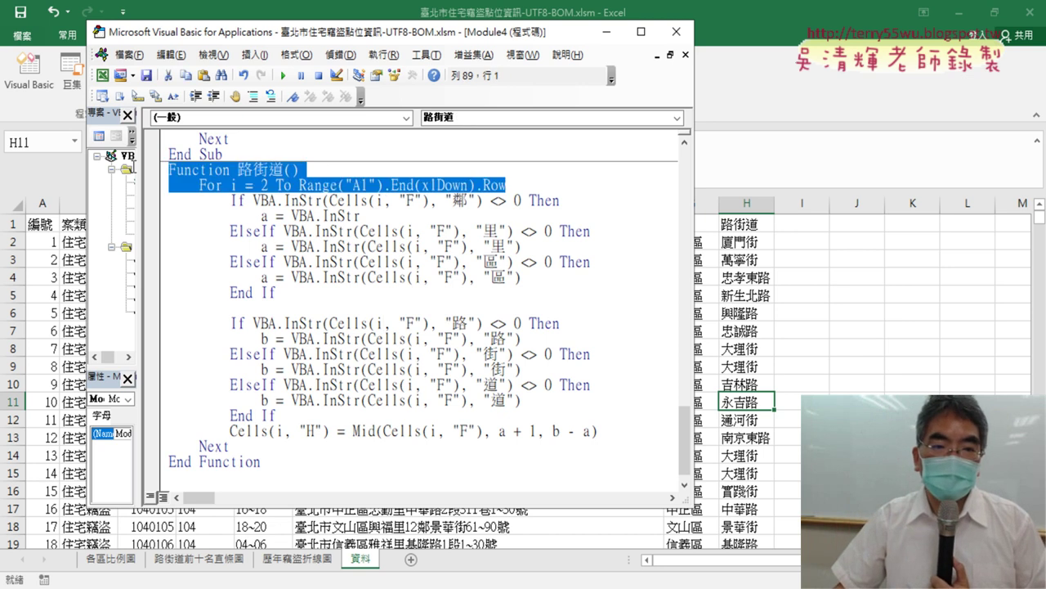
pyautogui.press('Delete')
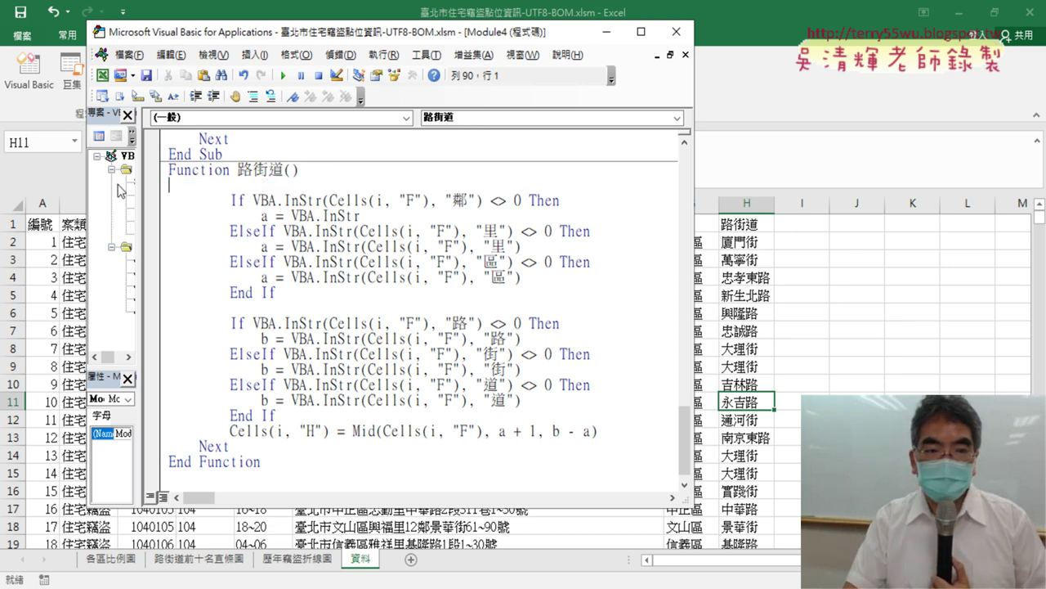
pyautogui.press('Delete')
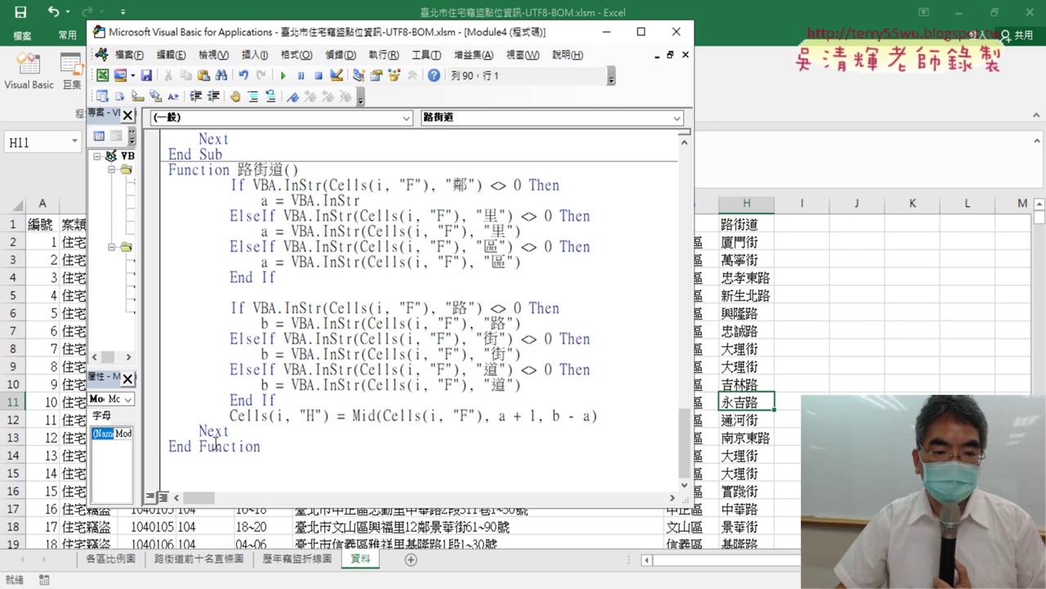
pyautogui.moveTo(239, 431); pyautogui.dragTo(139, 434)
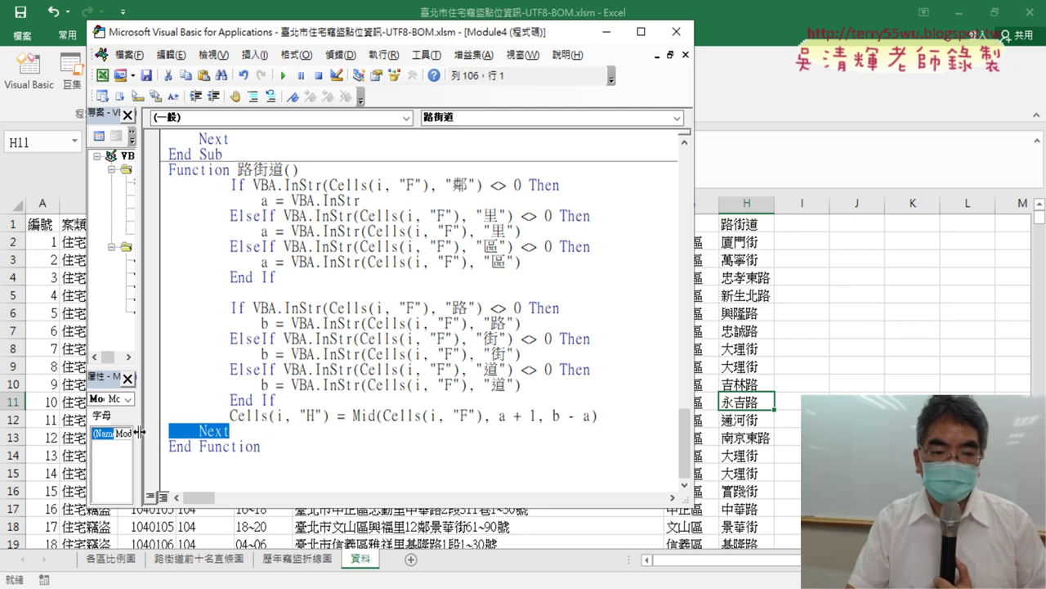
pyautogui.press('Delete')
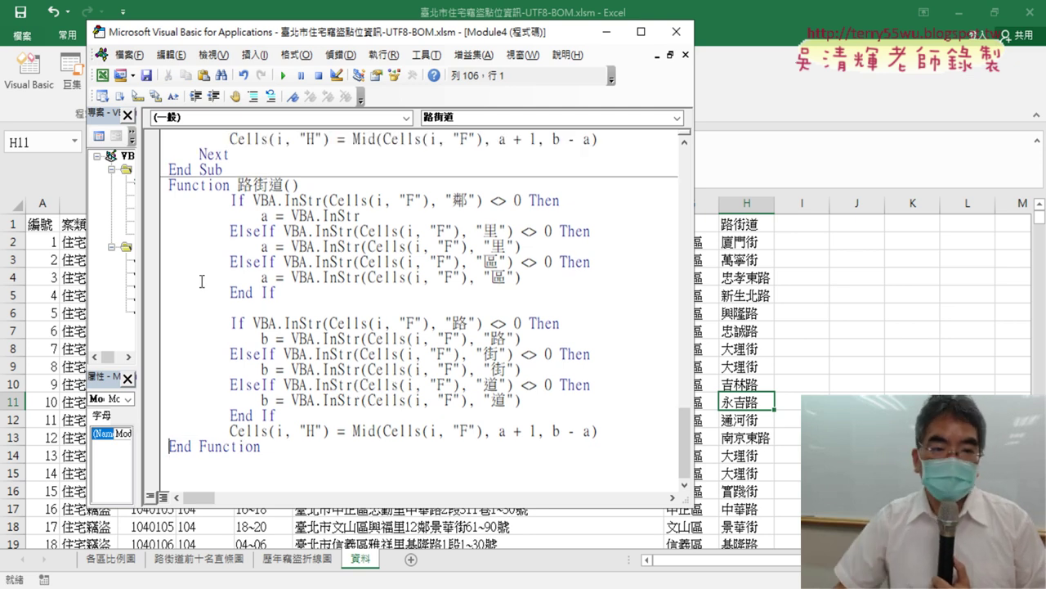
# Step: Highlight Function, End Function, the Cells(i, "F") reference and the name 路街道, then view the worksheet
pyautogui.doubleClick(199, 185)
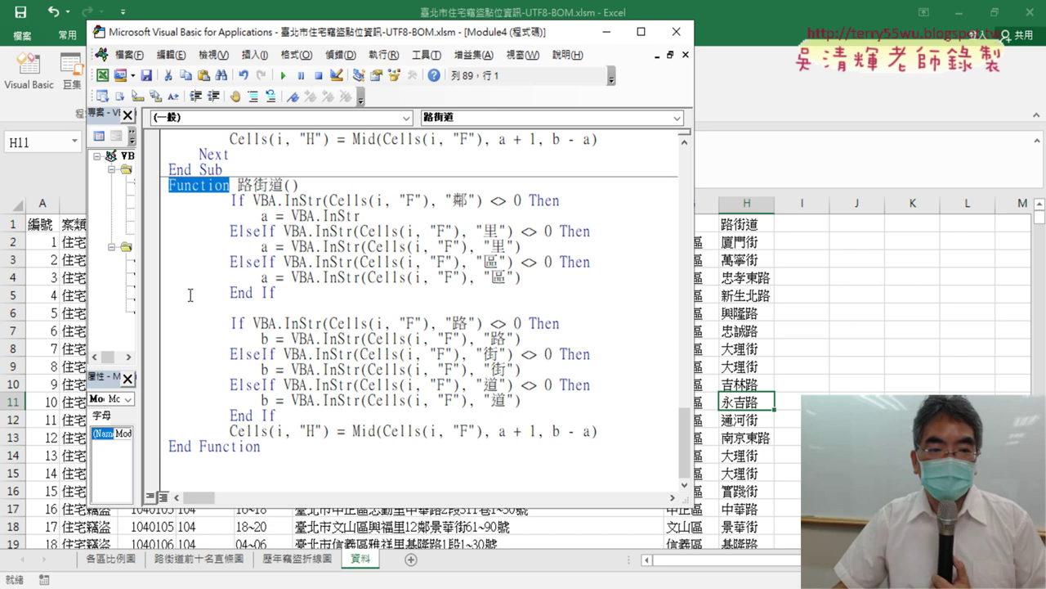
pyautogui.moveTo(263, 452); pyautogui.dragTo(200, 449)
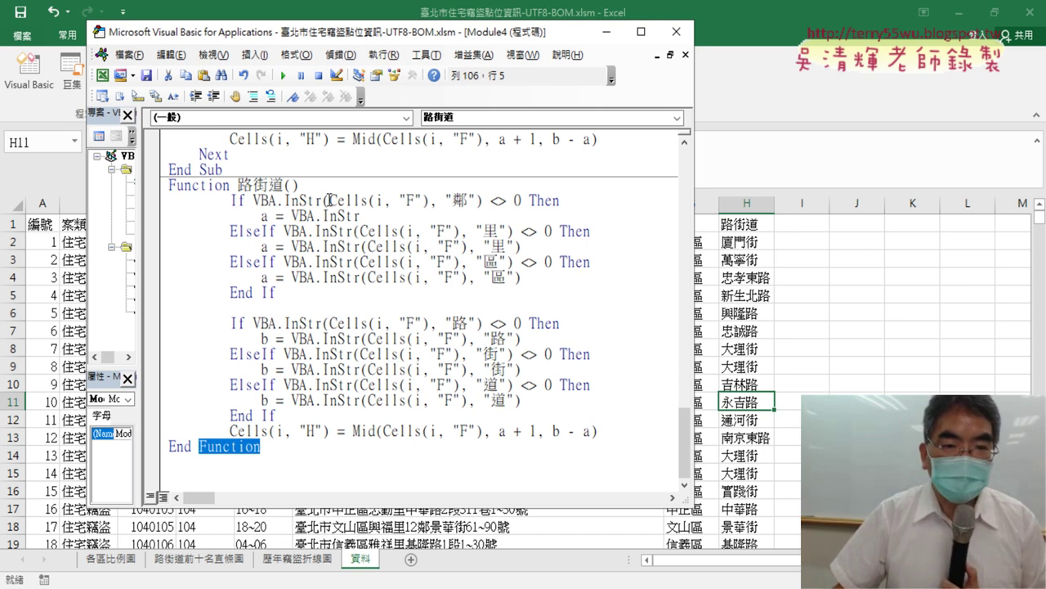
pyautogui.moveTo(328, 200); pyautogui.dragTo(429, 200)
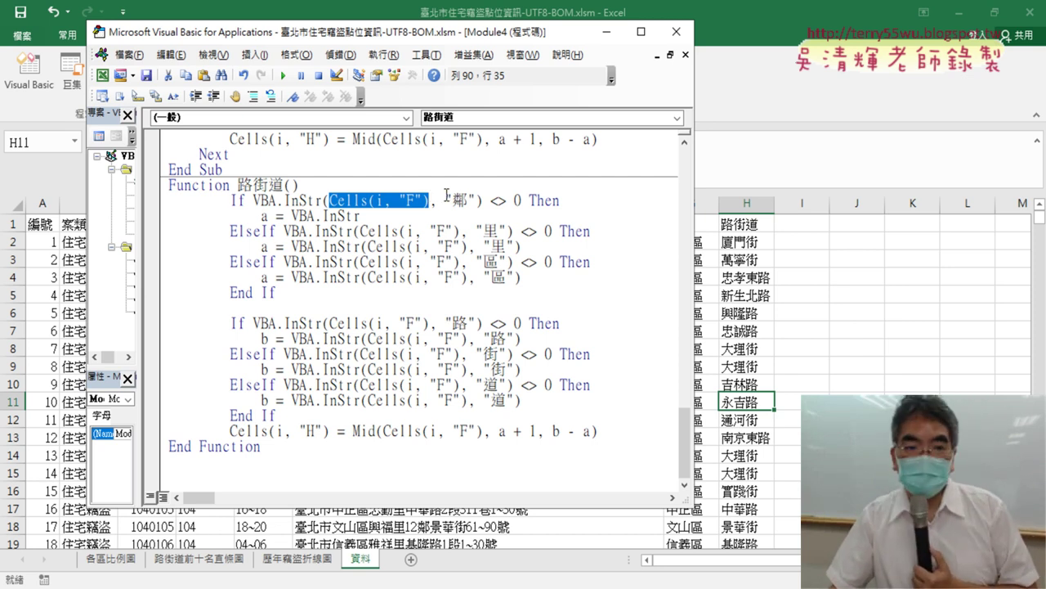
pyautogui.moveTo(238, 185); pyautogui.dragTo(282, 183)
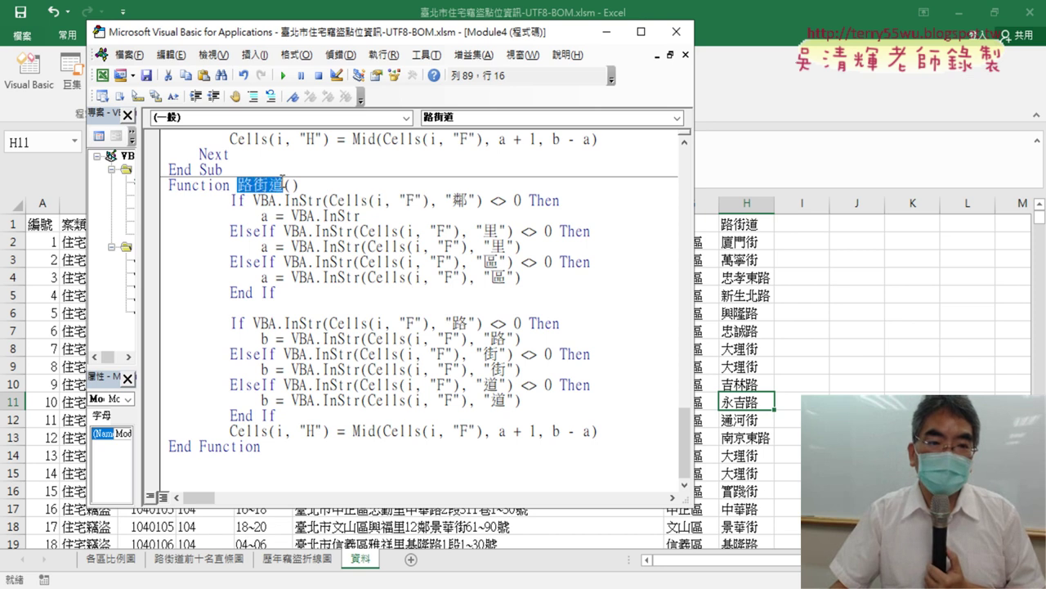
pyautogui.press('Right')
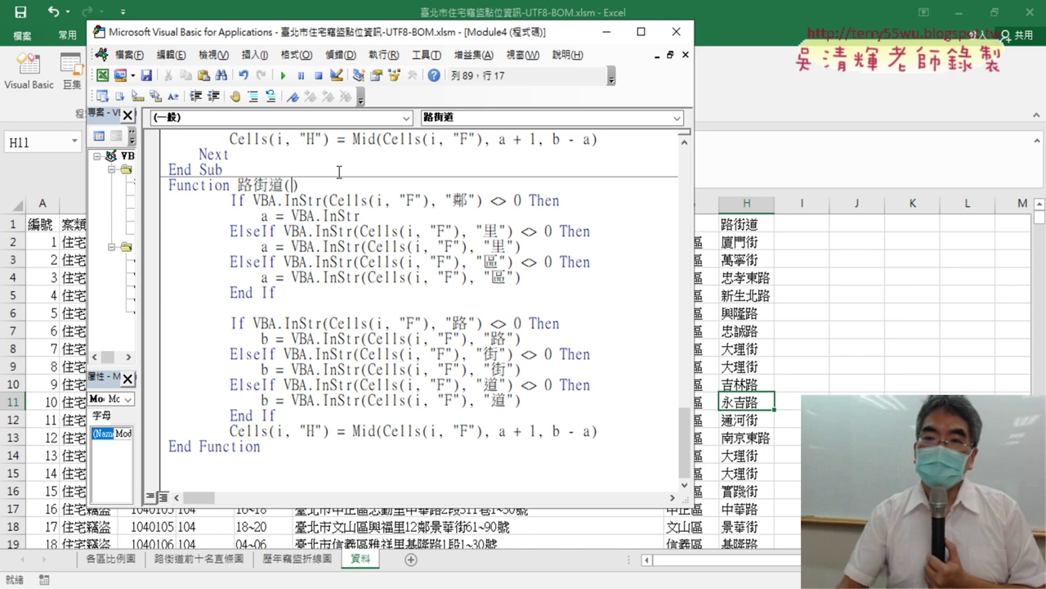
pyautogui.click(846, 349)
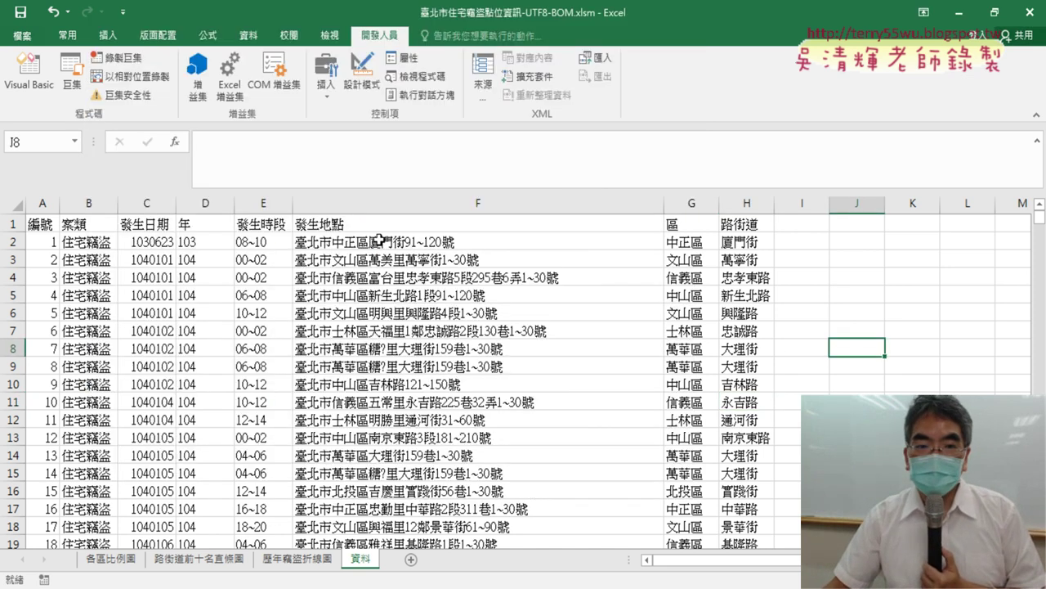
pyautogui.click(379, 241)
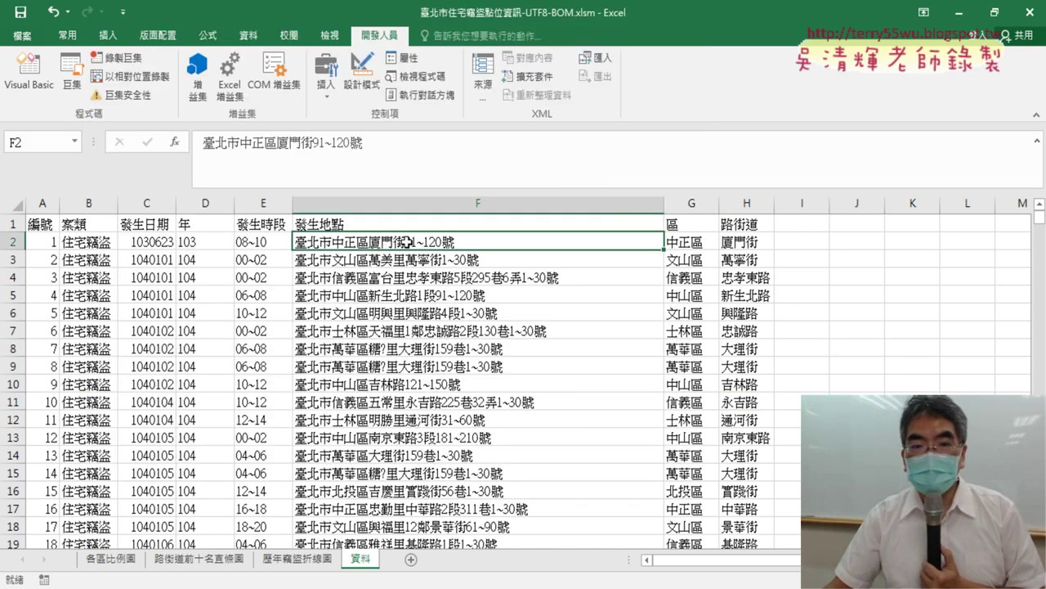
pyautogui.click(747, 242)
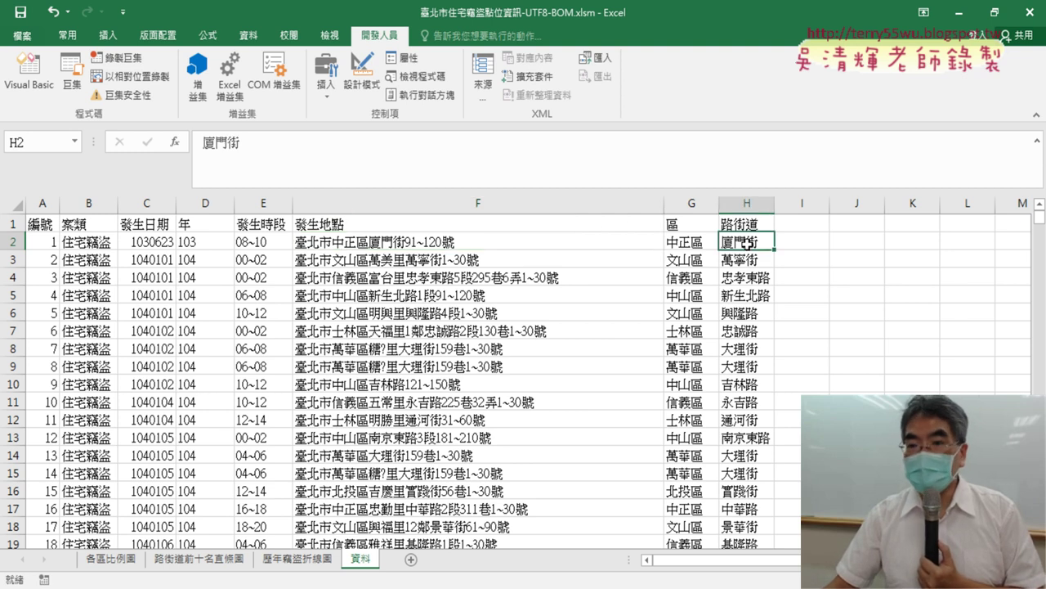
pyautogui.click(581, 240)
pyautogui.click(29, 73)
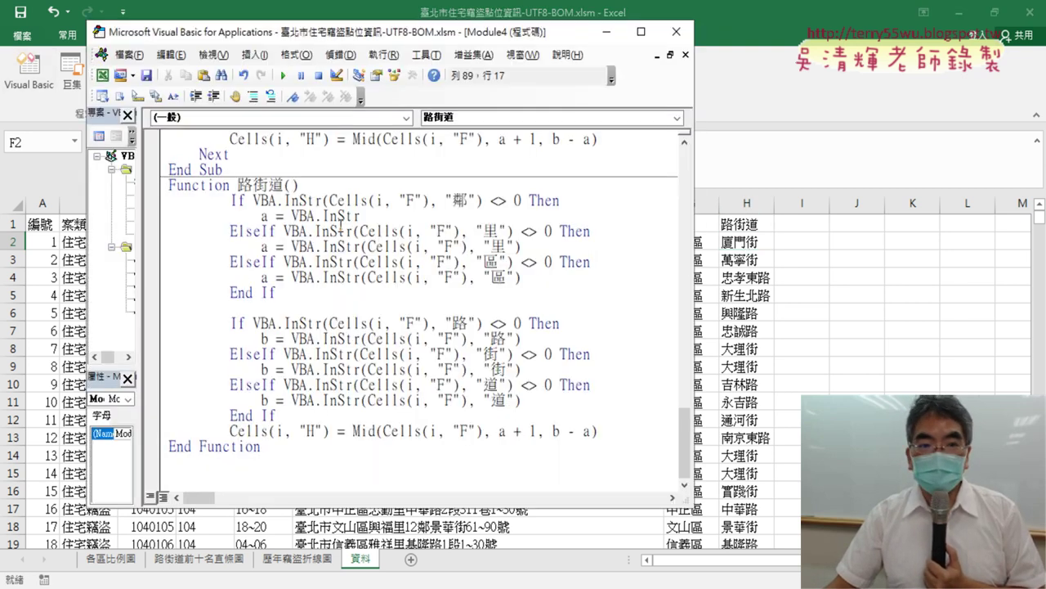
# Step: Type 地址 inside the empty parentheses so the header reads Function 路街道(地址)
pyautogui.write('d')
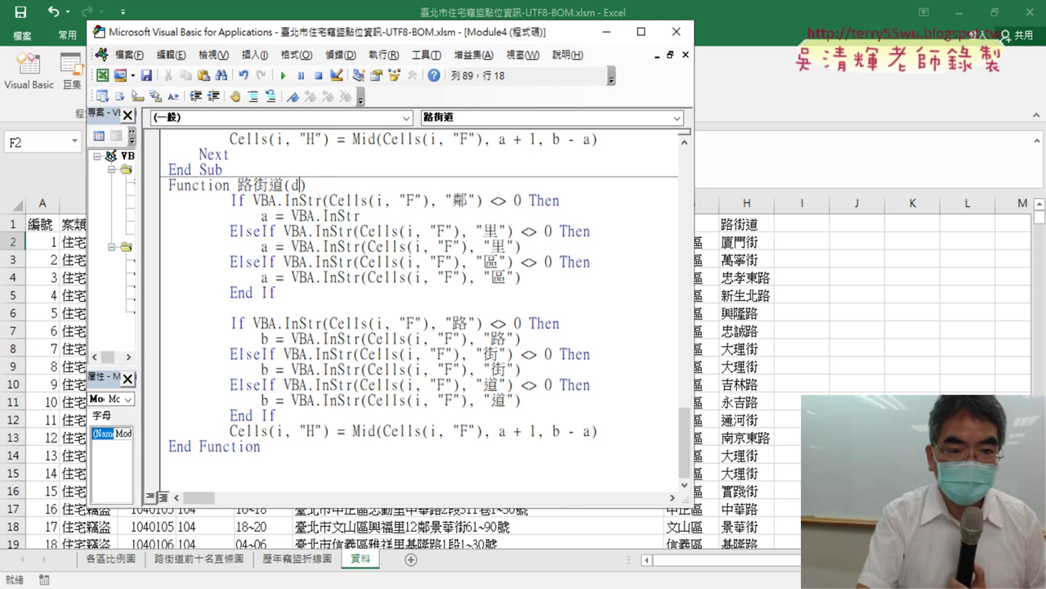
pyautogui.press('BackSpace')
pyautogui.write('第')
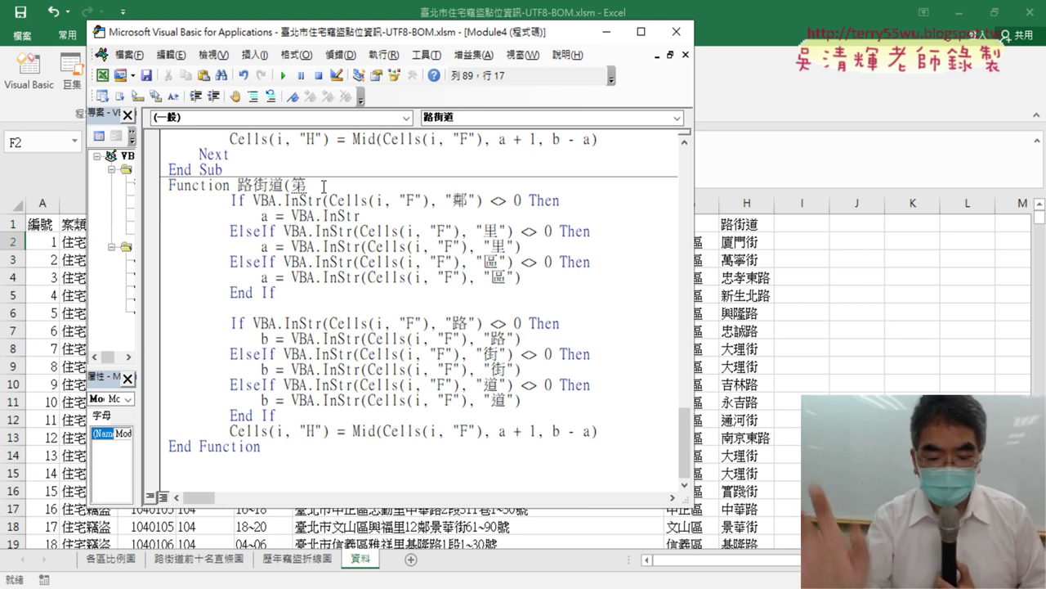
pyautogui.write('地址')
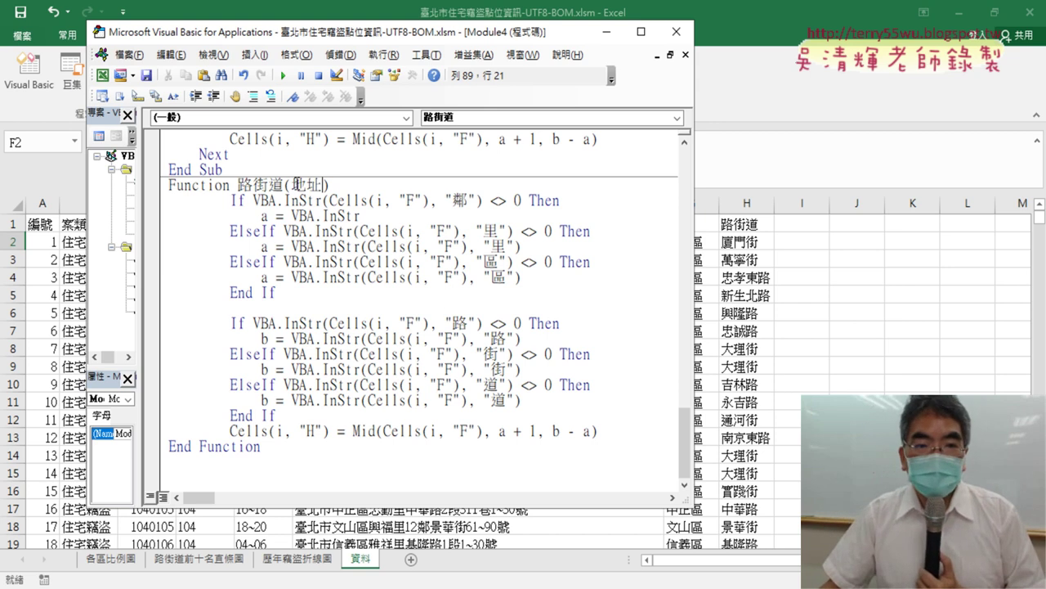
pyautogui.moveTo(292, 185); pyautogui.dragTo(417, 202)
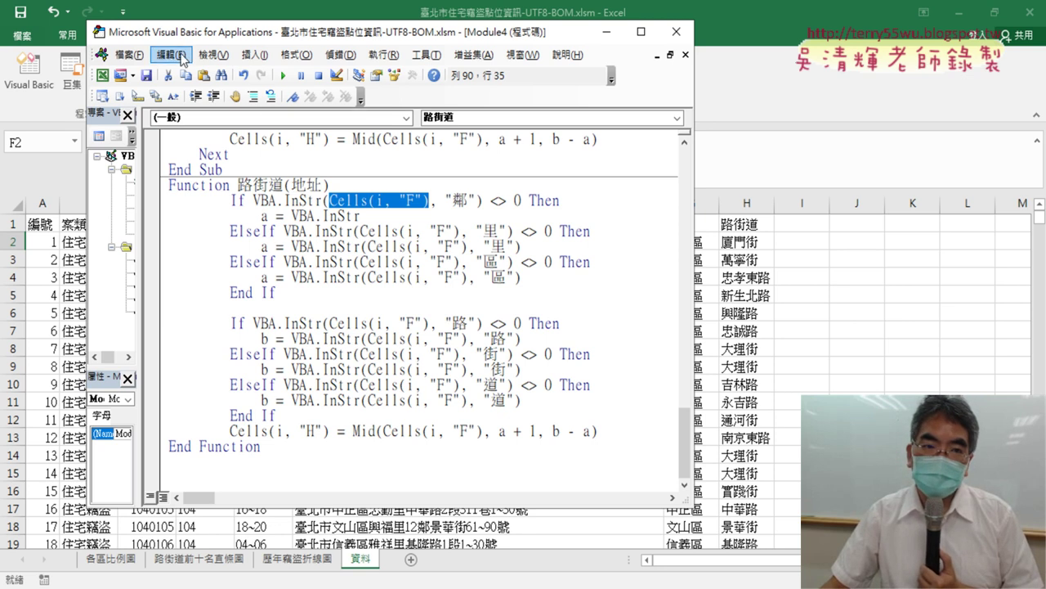
# Step: Open Replace for Cells(i, "F") and paste 地址 as the replacement text
pyautogui.click(171, 55)
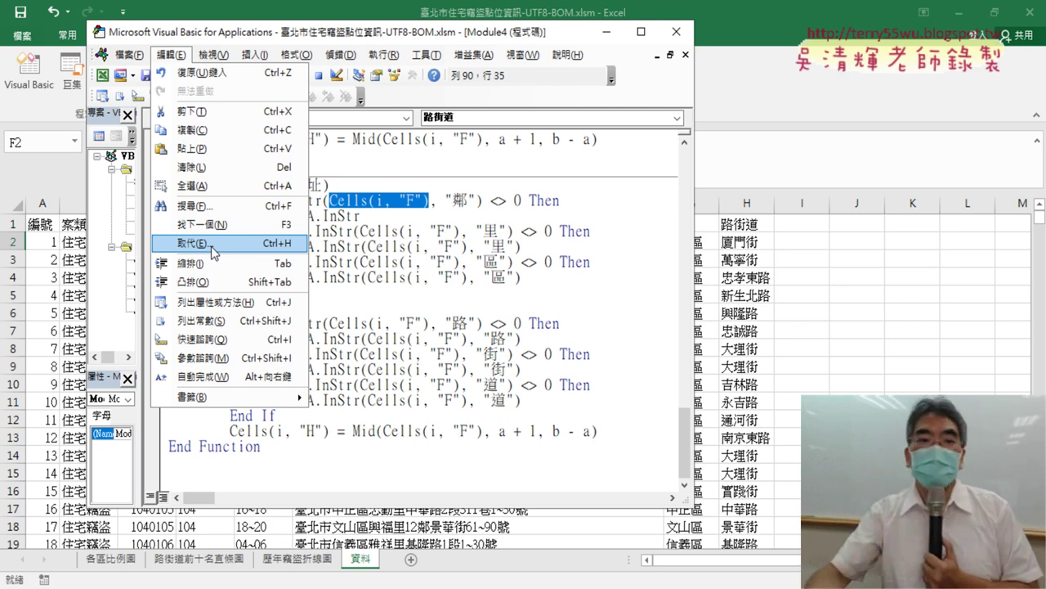
pyautogui.click(210, 244)
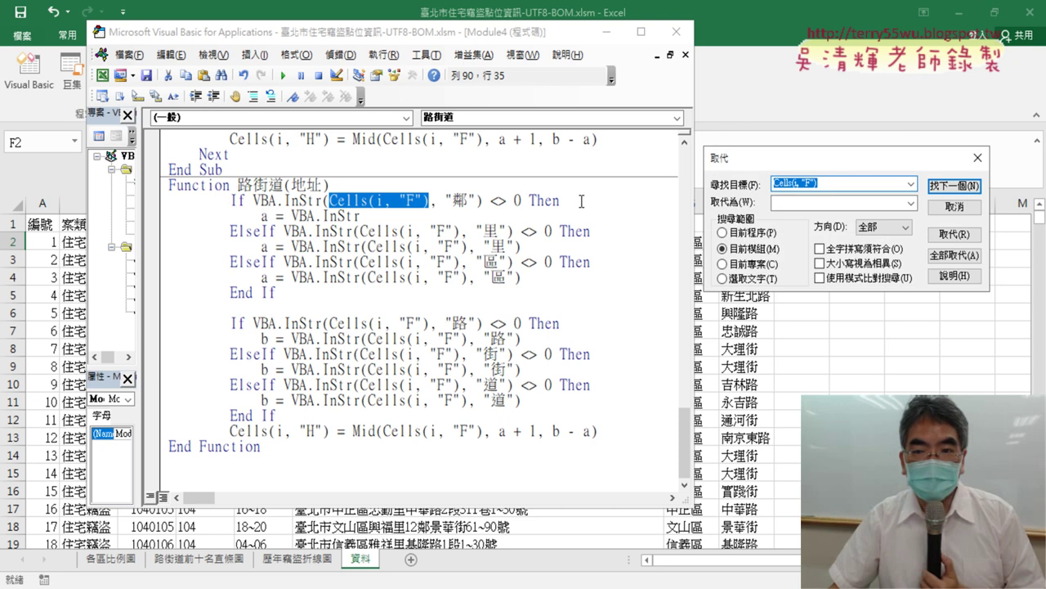
pyautogui.moveTo(297, 185); pyautogui.dragTo(325, 185)
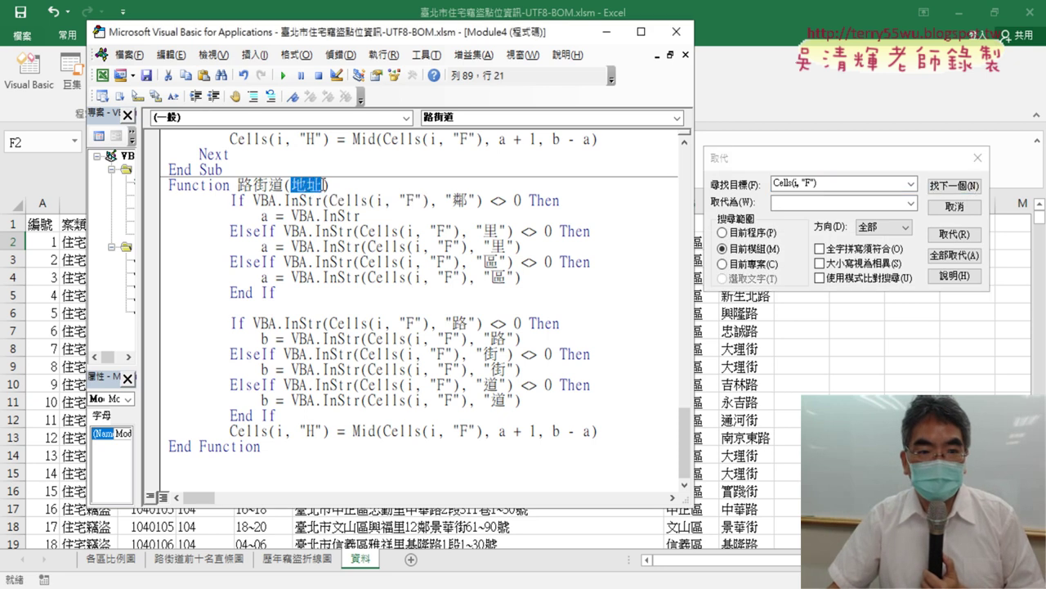
pyautogui.rightClick(302, 188)
pyautogui.click(330, 216)
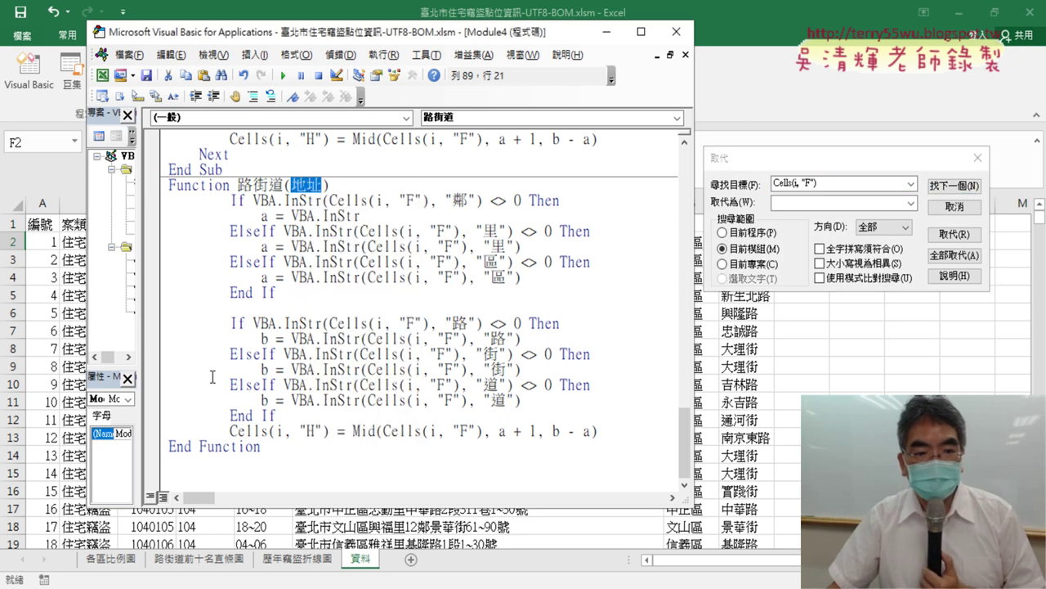
pyautogui.click(797, 203)
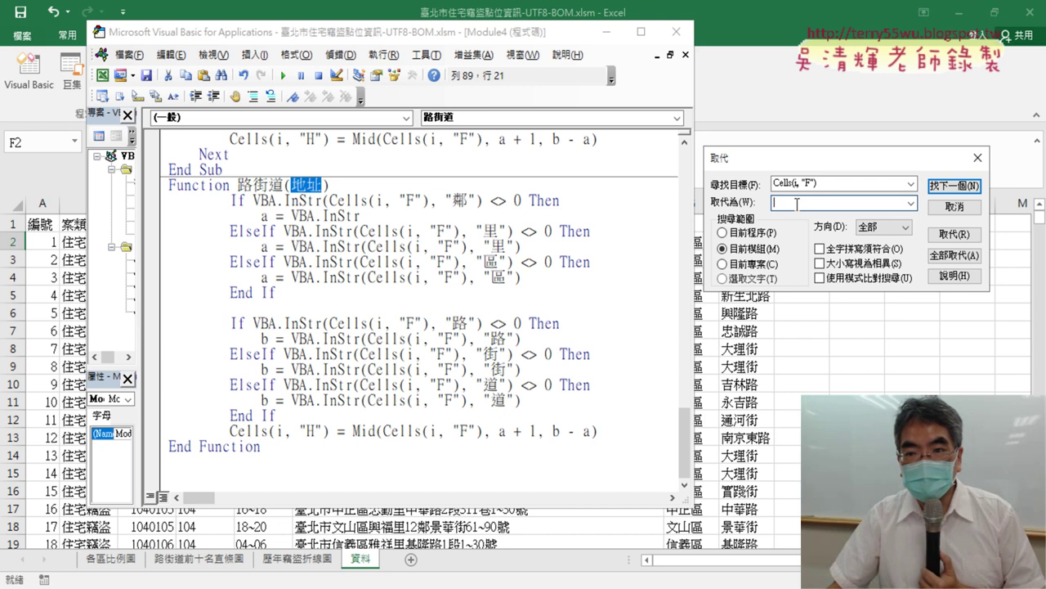
pyautogui.rightClick(797, 202)
pyautogui.click(834, 274)
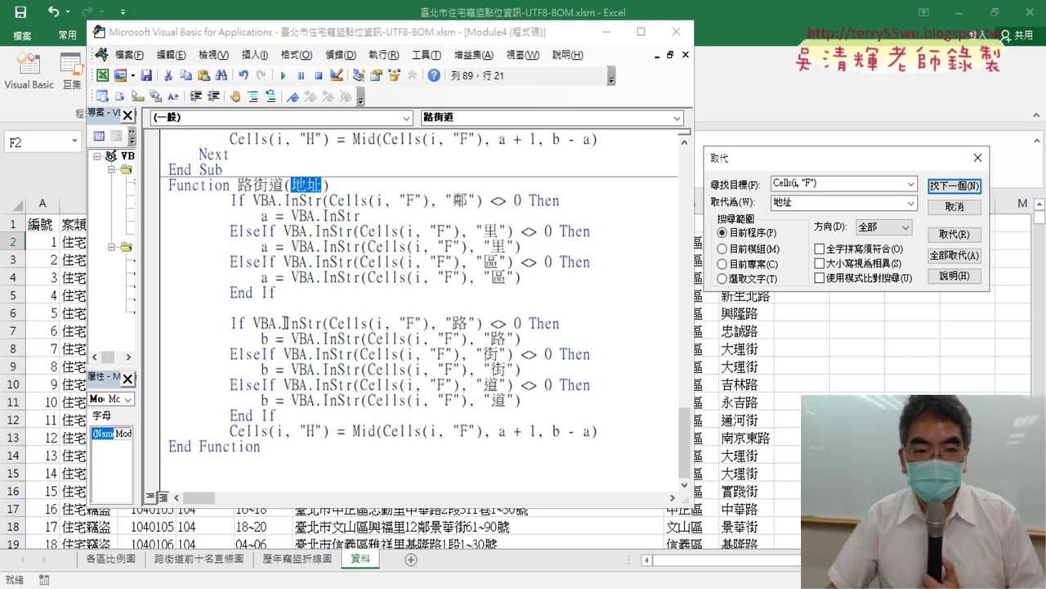
# Step: Replace every Cells(i, "F") in the procedure with 地址 and dismiss the search-finished message
pyautogui.click(954, 235)
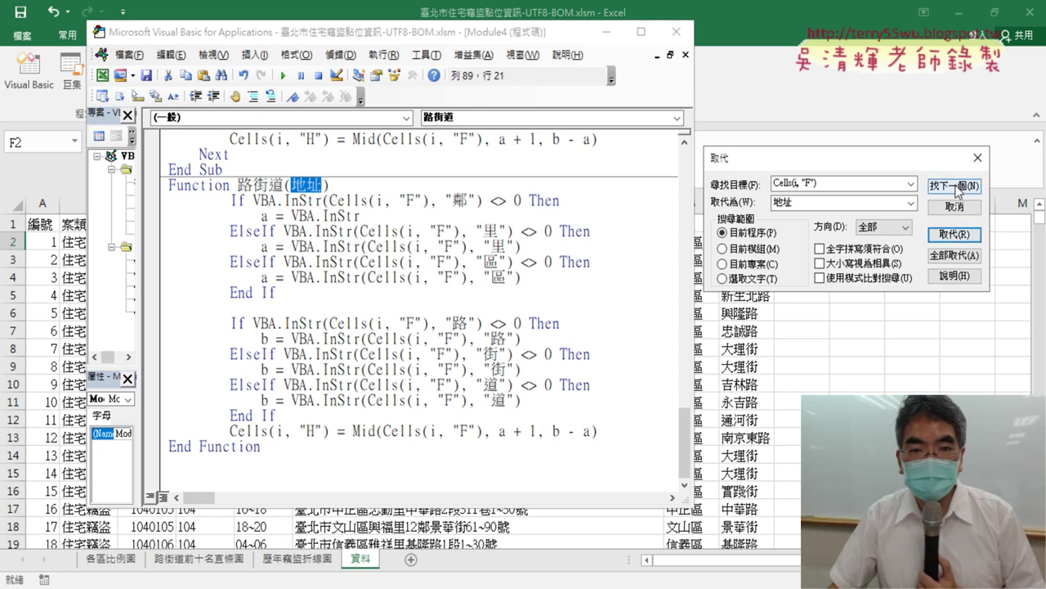
pyautogui.click(958, 187)
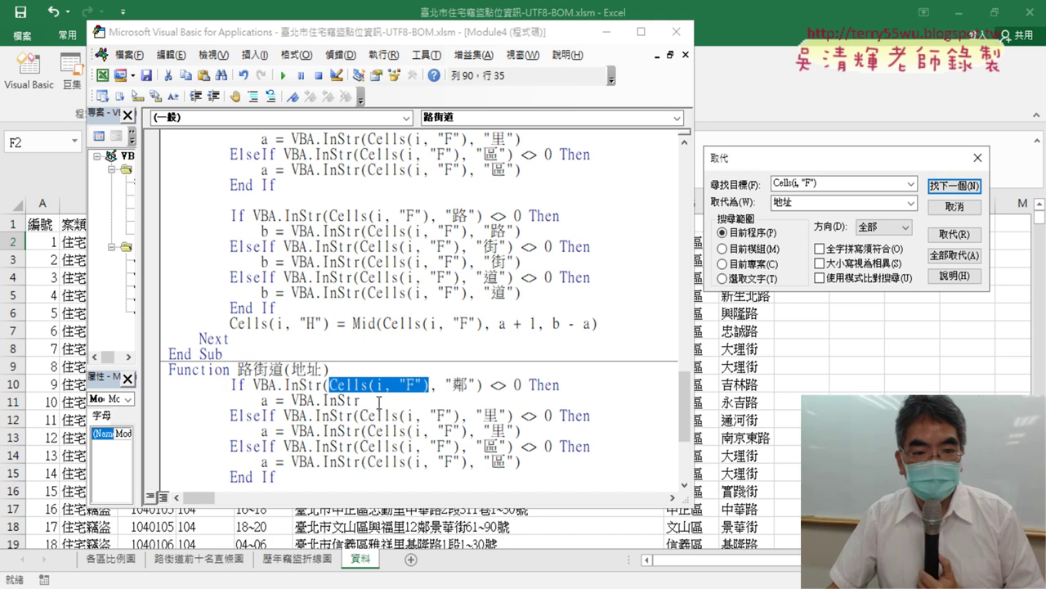
pyautogui.click(946, 236)
pyautogui.click(945, 236)
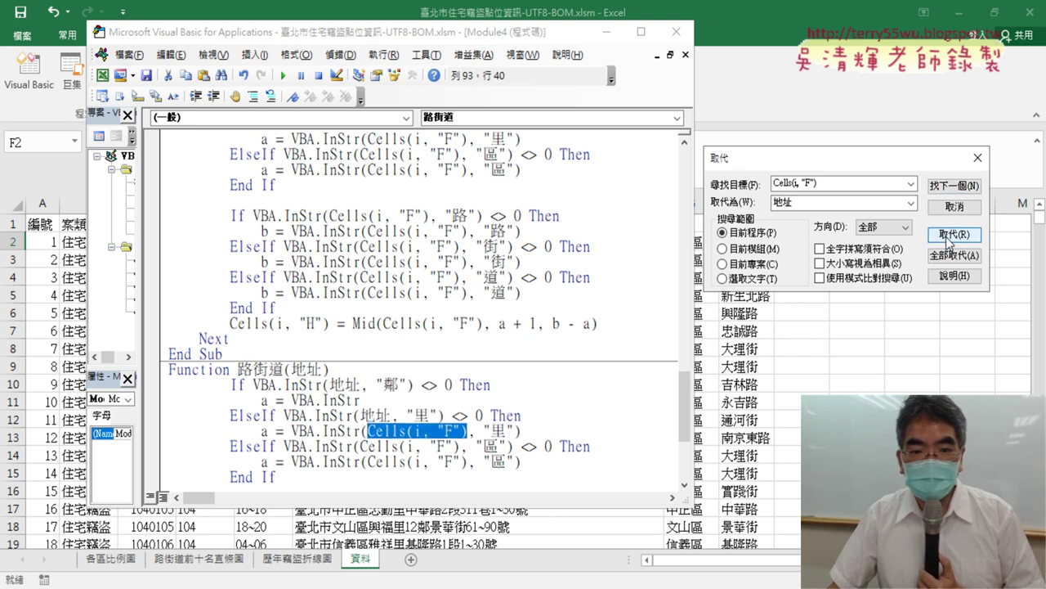
pyautogui.click(946, 236)
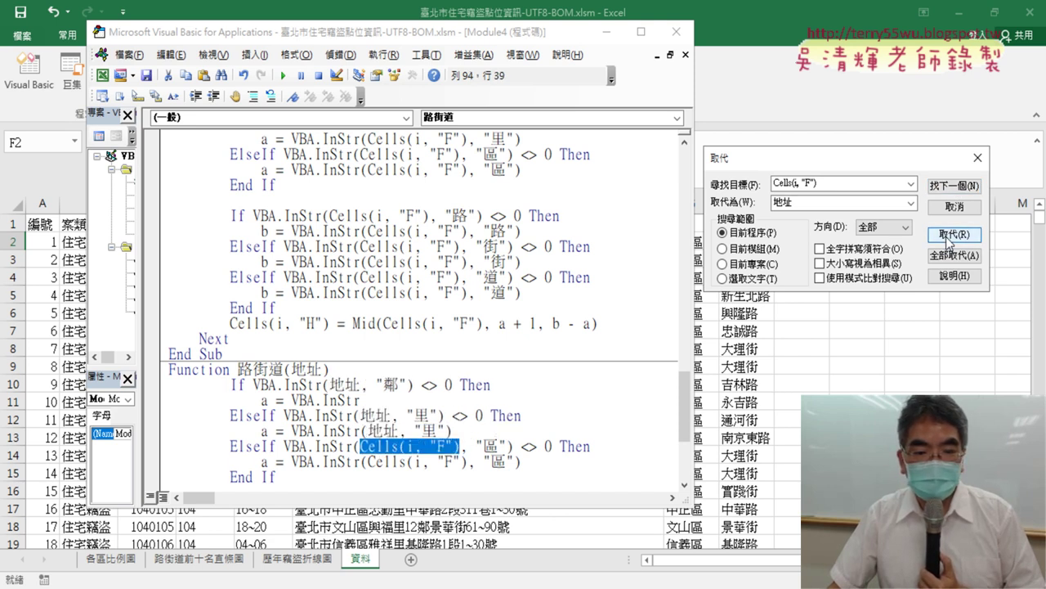
pyautogui.click(946, 237)
pyautogui.click(946, 236)
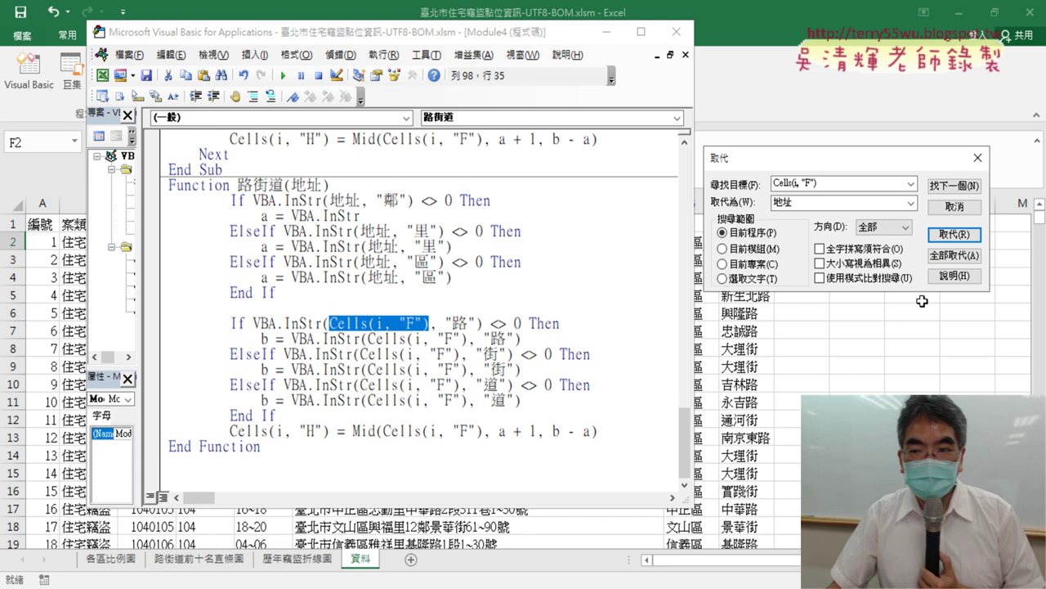
pyautogui.click(956, 236)
pyautogui.click(956, 236)
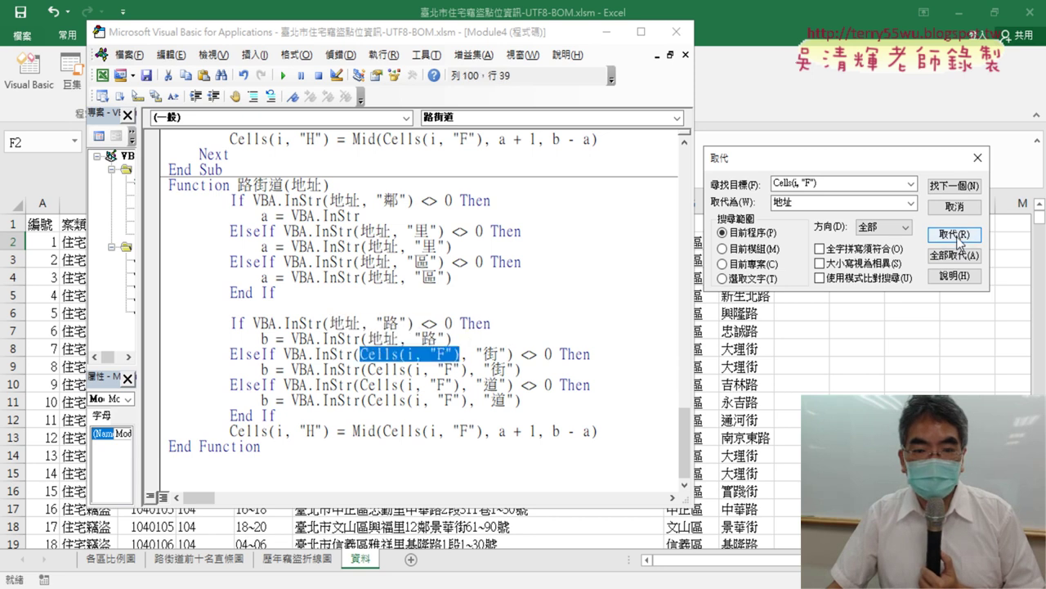
pyautogui.click(956, 237)
pyautogui.click(956, 237)
pyautogui.click(956, 236)
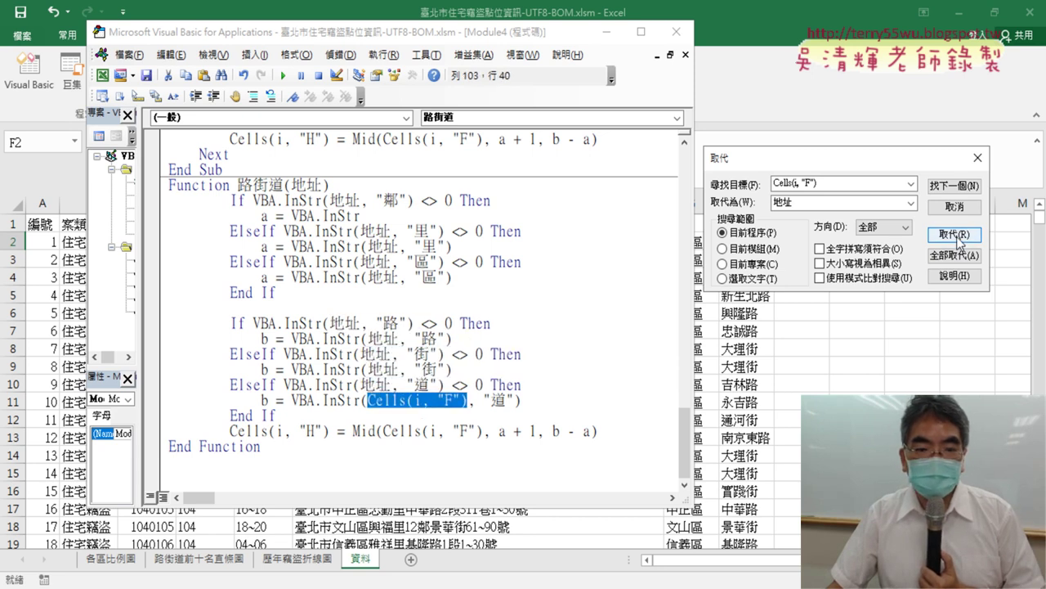
pyautogui.click(956, 236)
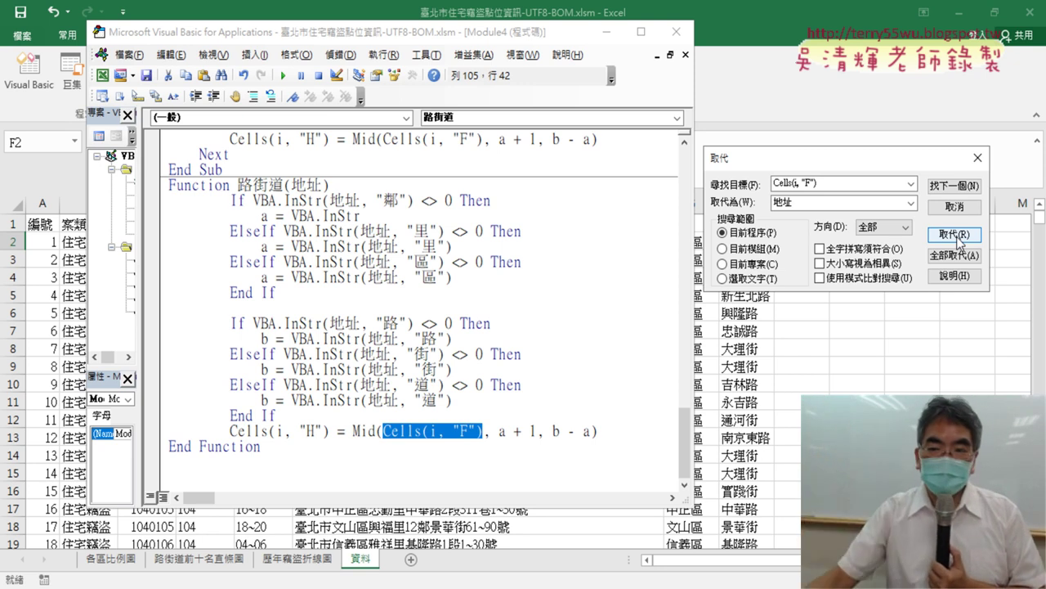
pyautogui.click(956, 236)
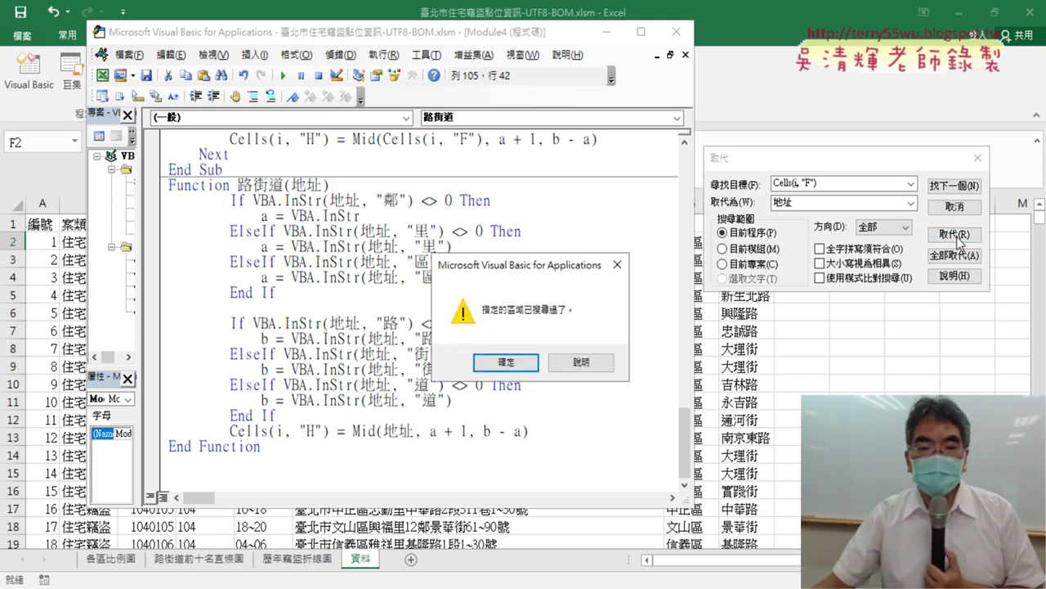
pyautogui.click(530, 364)
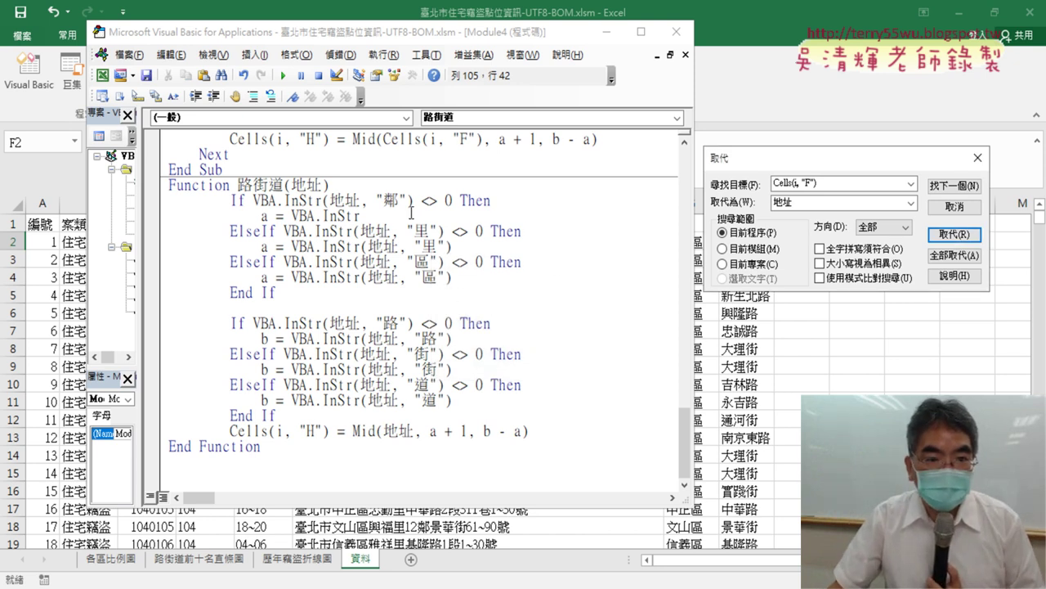
# Step: Copy the (地址, "鄰") arguments onto the unfinished a = VBA.InStr line, then select Cells(i, "H")
pyautogui.click(377, 219)
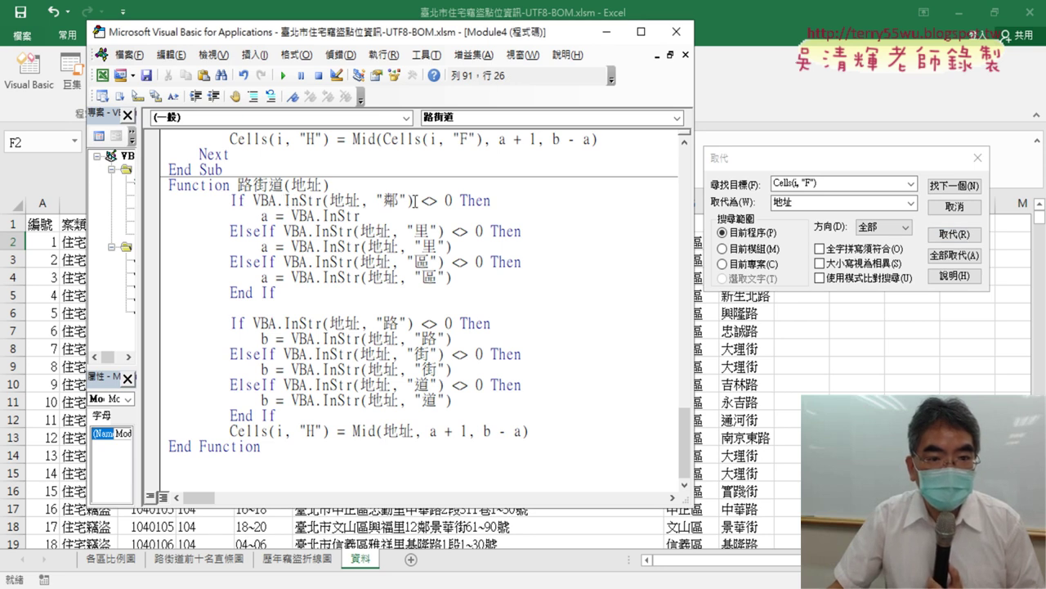
pyautogui.moveTo(414, 201); pyautogui.dragTo(344, 200)
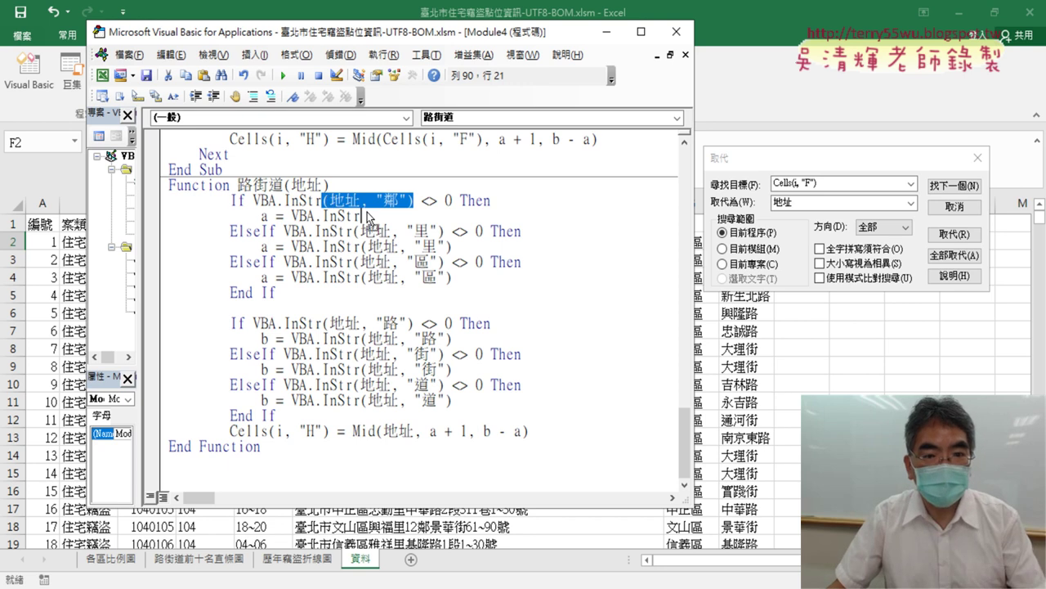
pyautogui.moveTo(367, 211); pyautogui.dragTo(368, 212)
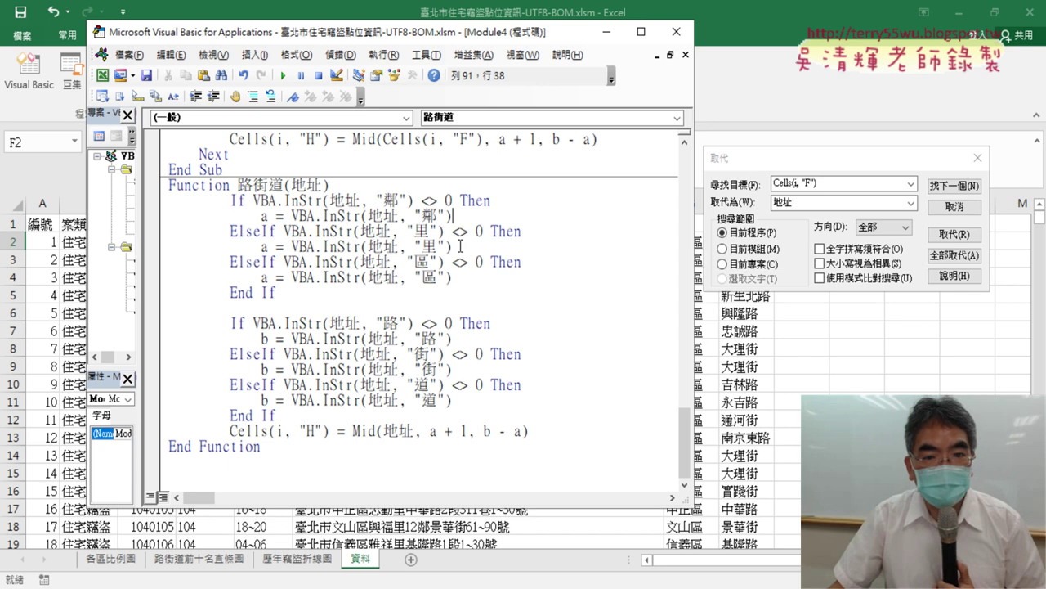
pyautogui.press('Down')
pyautogui.press('Down')
pyautogui.press('Down')
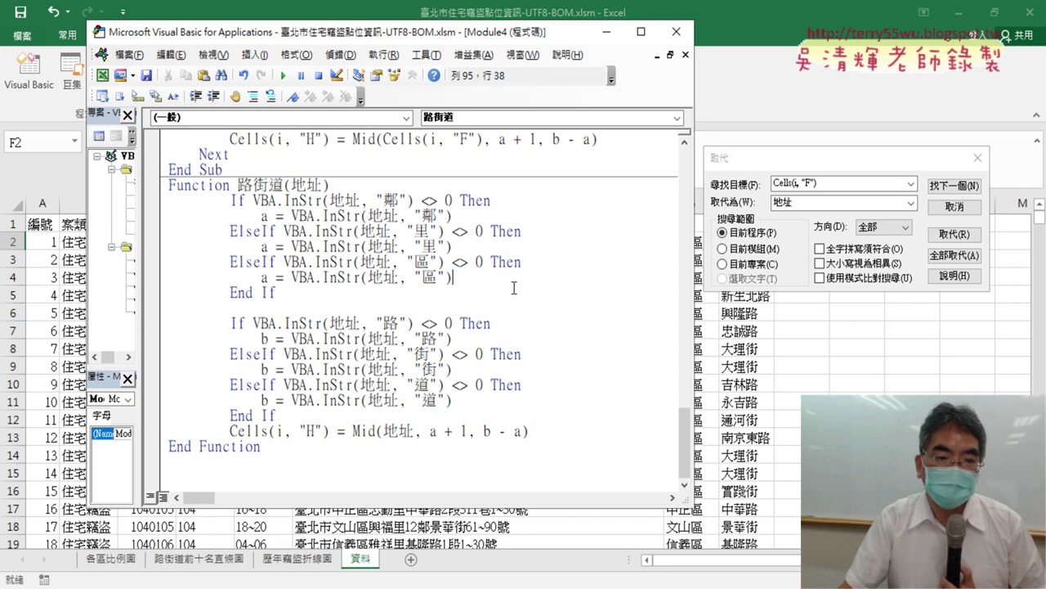
pyautogui.moveTo(330, 431); pyautogui.dragTo(238, 430)
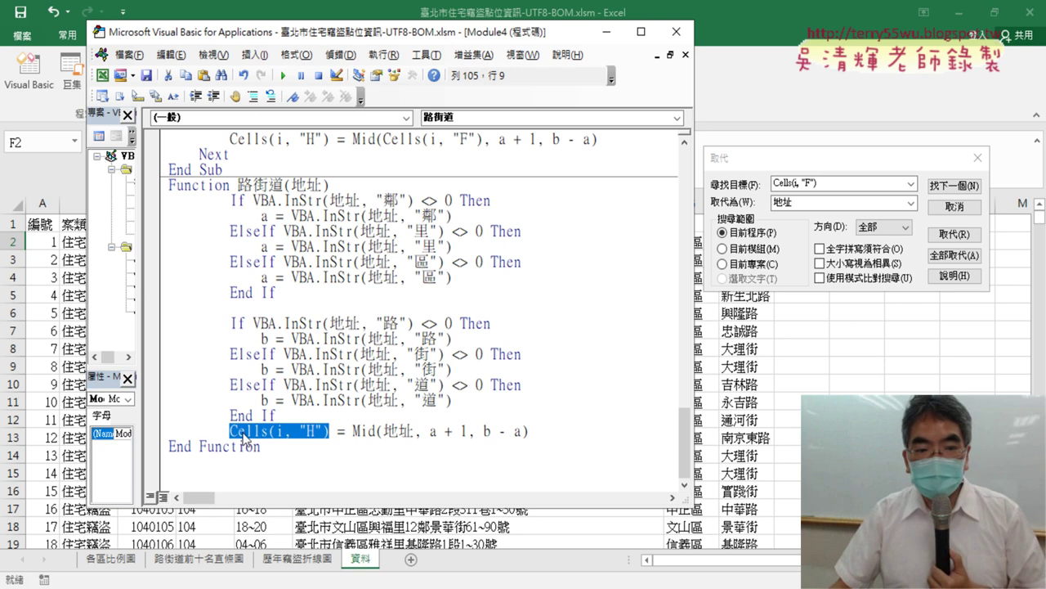
# Step: Replace Cells(i, "H") with 路街道 so the last line reads 路街道 = Mid(地址, a + 1, b - a), and close Replace
pyautogui.moveTo(238, 186); pyautogui.dragTo(253, 185)
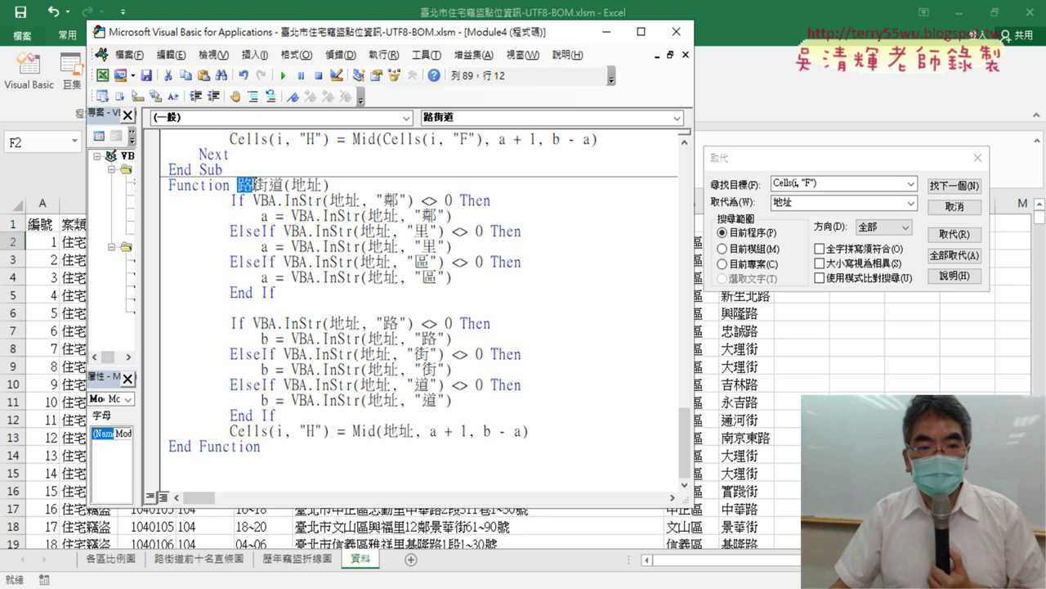
pyautogui.rightClick(270, 184)
pyautogui.click(292, 207)
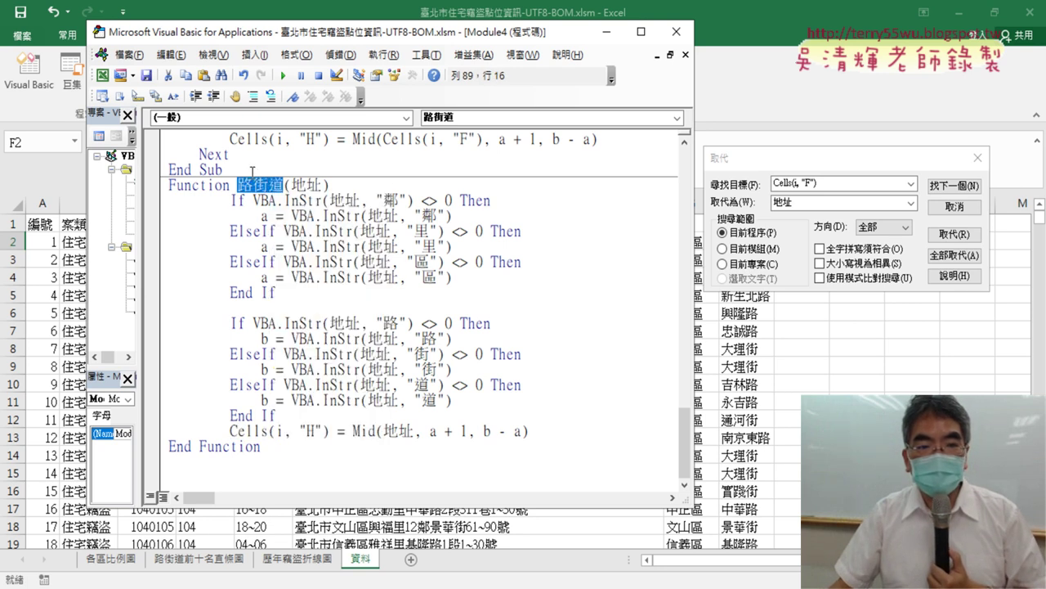
pyautogui.moveTo(232, 431); pyautogui.dragTo(328, 431)
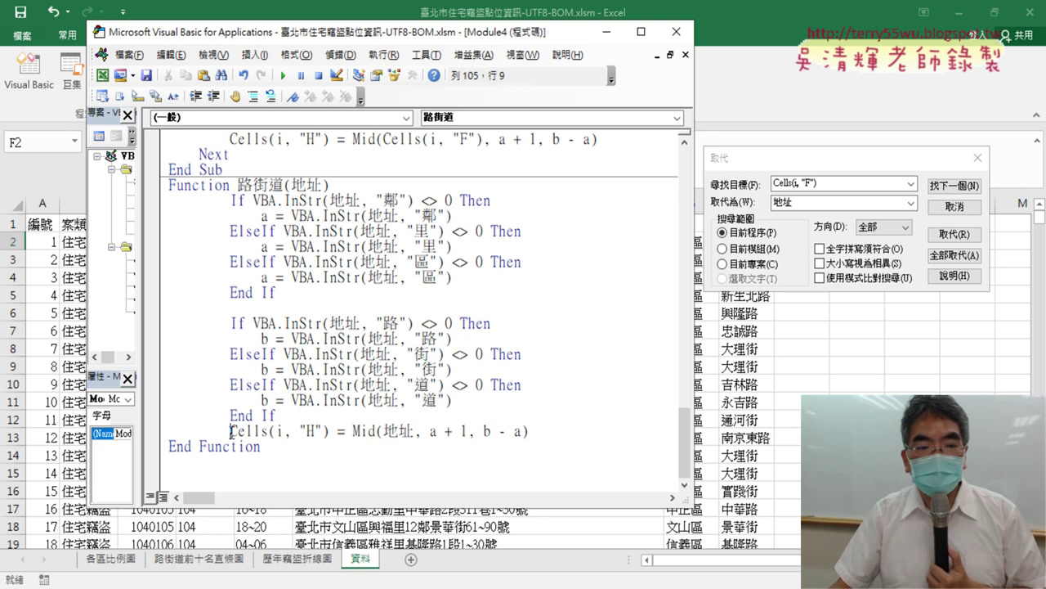
pyautogui.rightClick(301, 433)
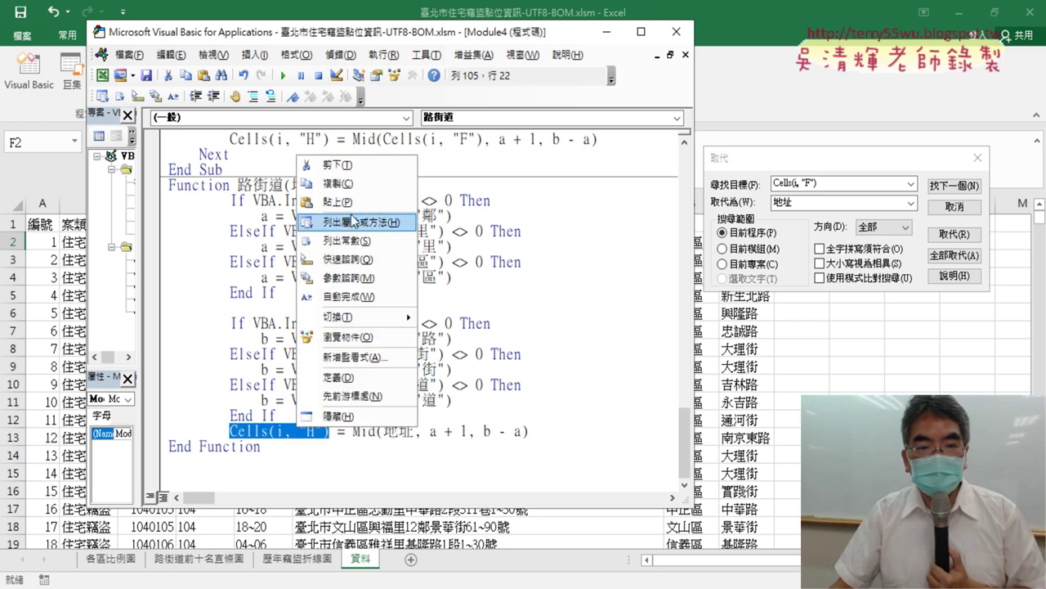
pyautogui.click(344, 205)
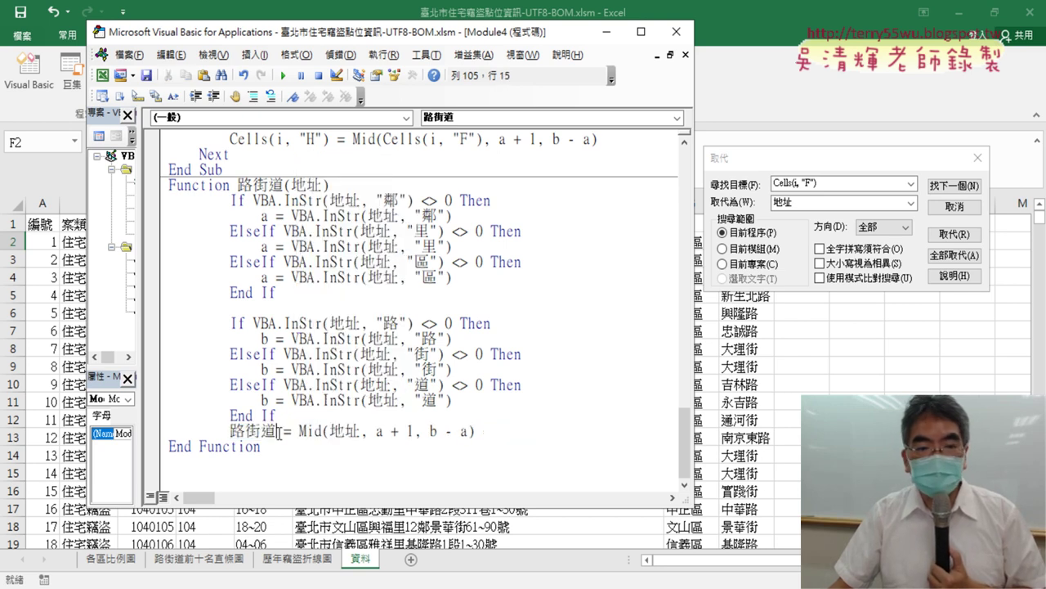
pyautogui.moveTo(278, 434); pyautogui.dragTo(231, 431)
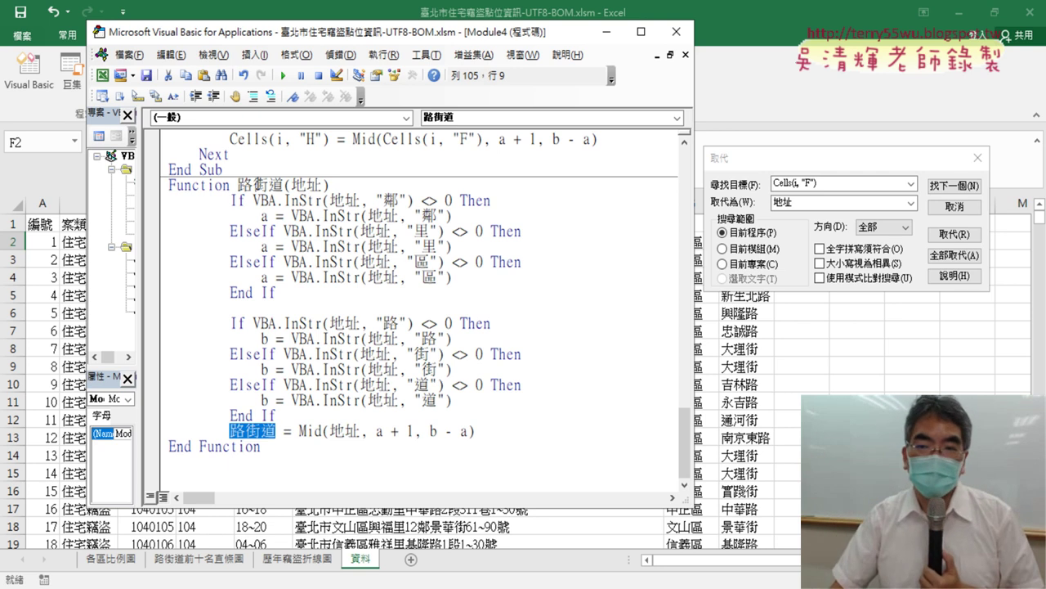
pyautogui.click(978, 158)
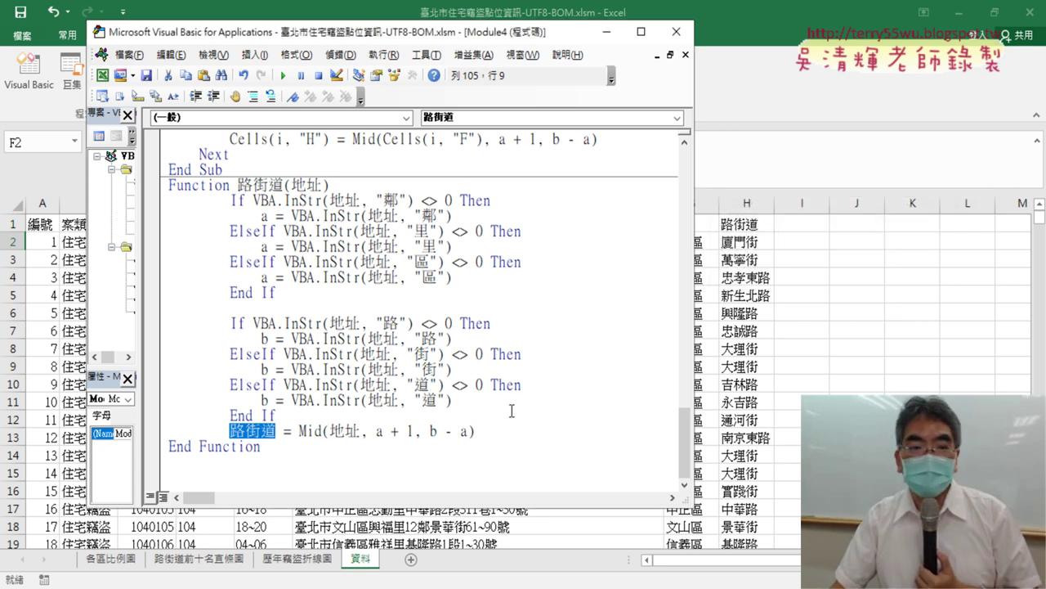
pyautogui.scroll(3, 532, 412)
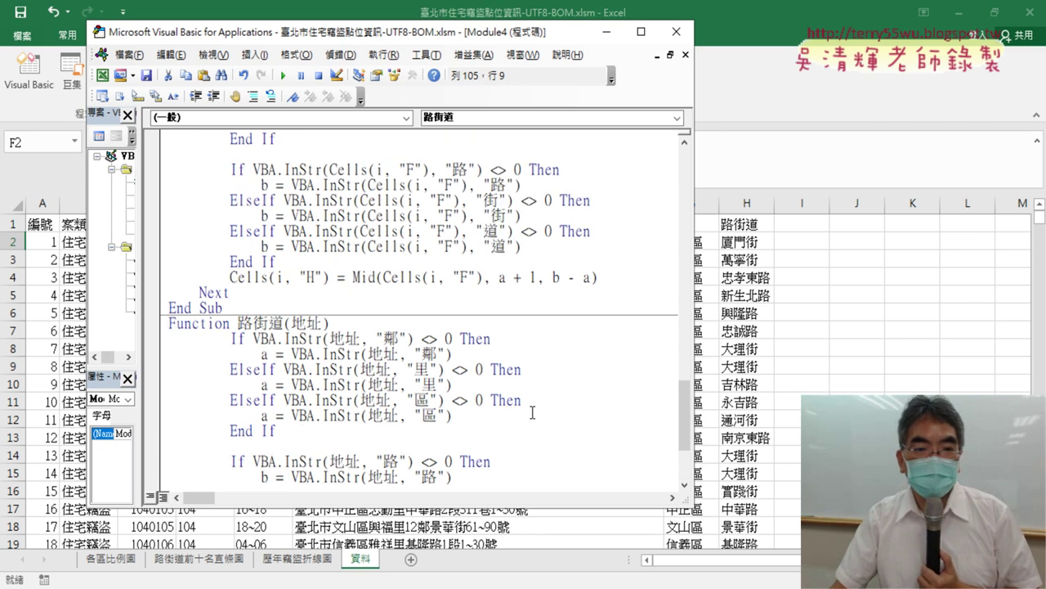
pyautogui.scroll(3, 532, 412)
pyautogui.scroll(-4, 280, 353)
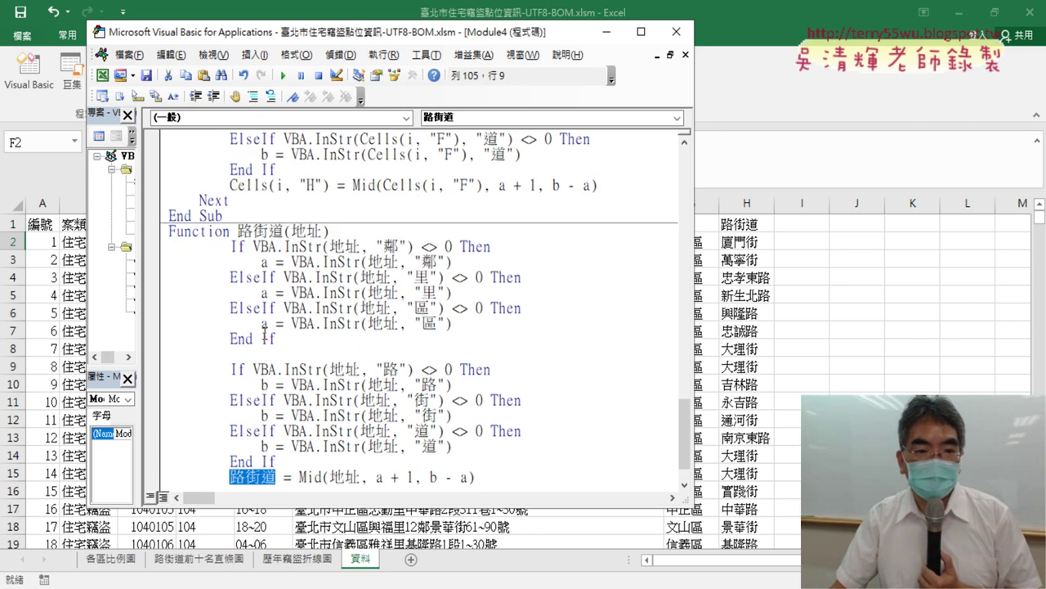
pyautogui.moveTo(231, 231); pyautogui.dragTo(163, 236)
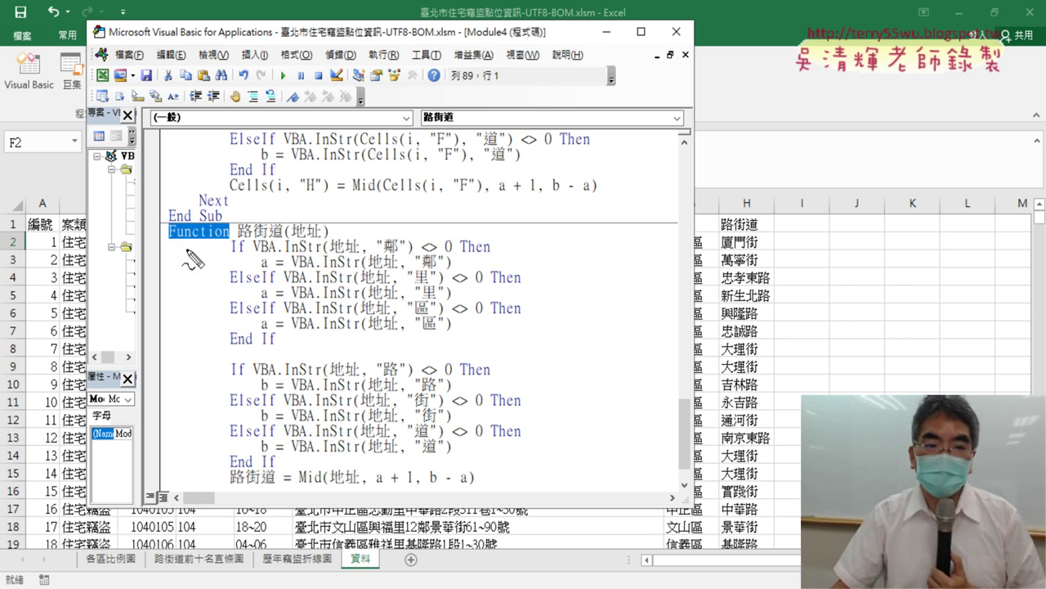
pyautogui.moveTo(173, 239); pyautogui.dragTo(228, 244)
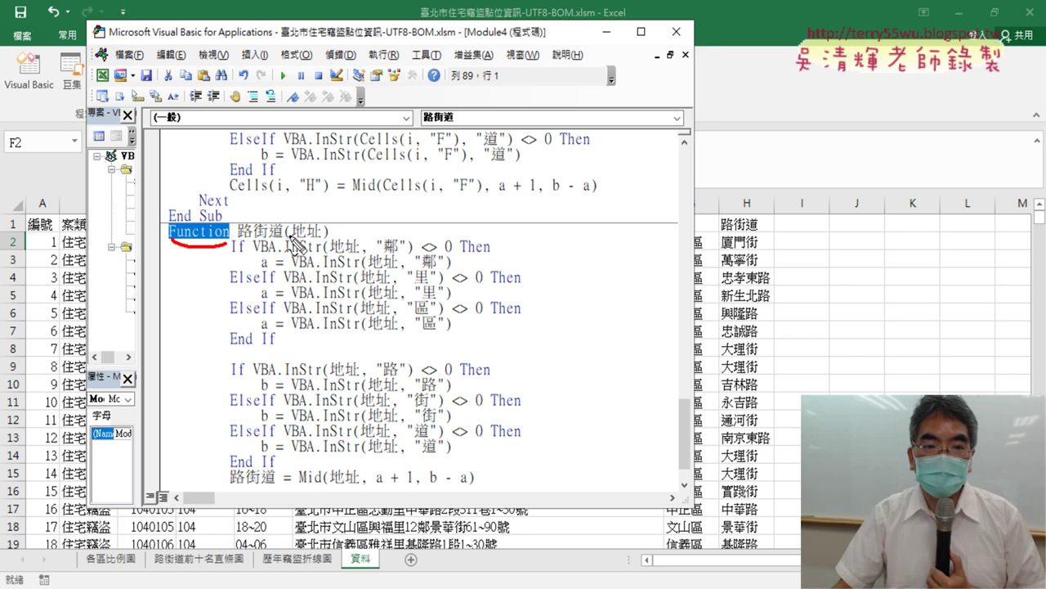
pyautogui.moveTo(298, 238); pyautogui.dragTo(393, 265)
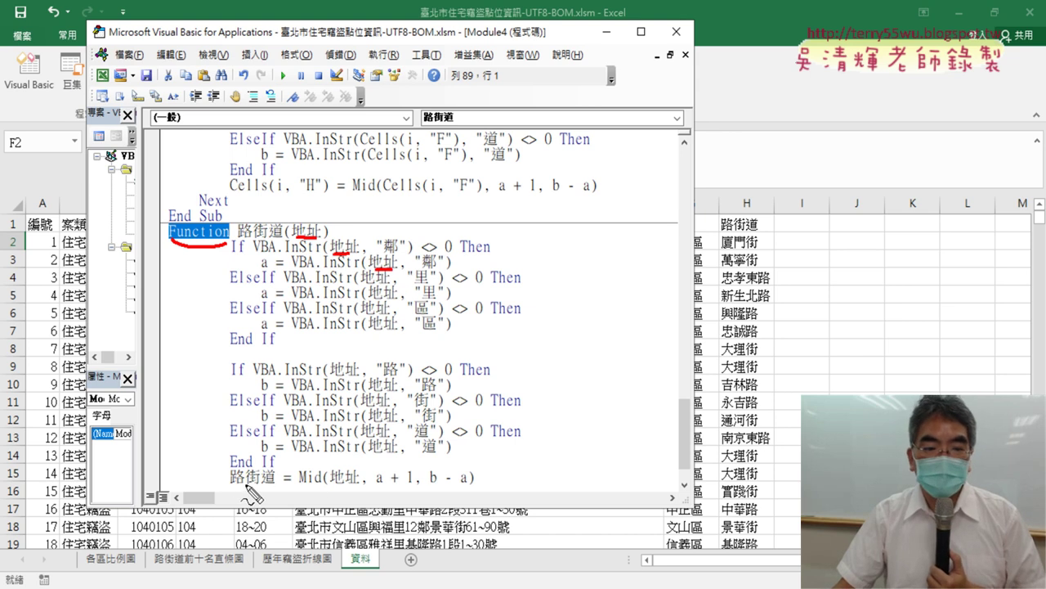
pyautogui.moveTo(235, 484); pyautogui.dragTo(274, 484)
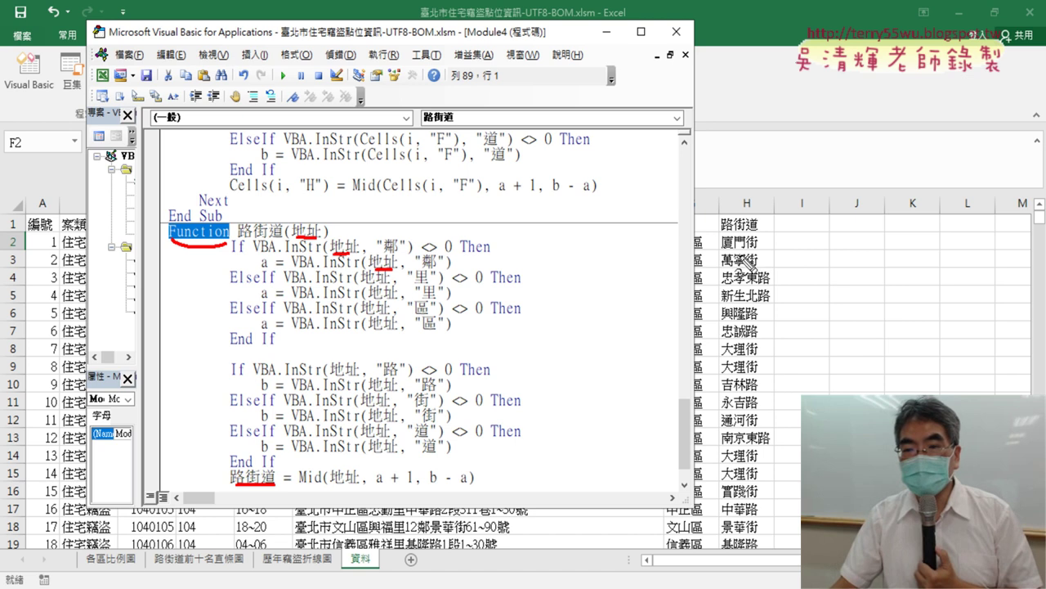
pyautogui.moveTo(718, 252); pyautogui.dragTo(742, 269)
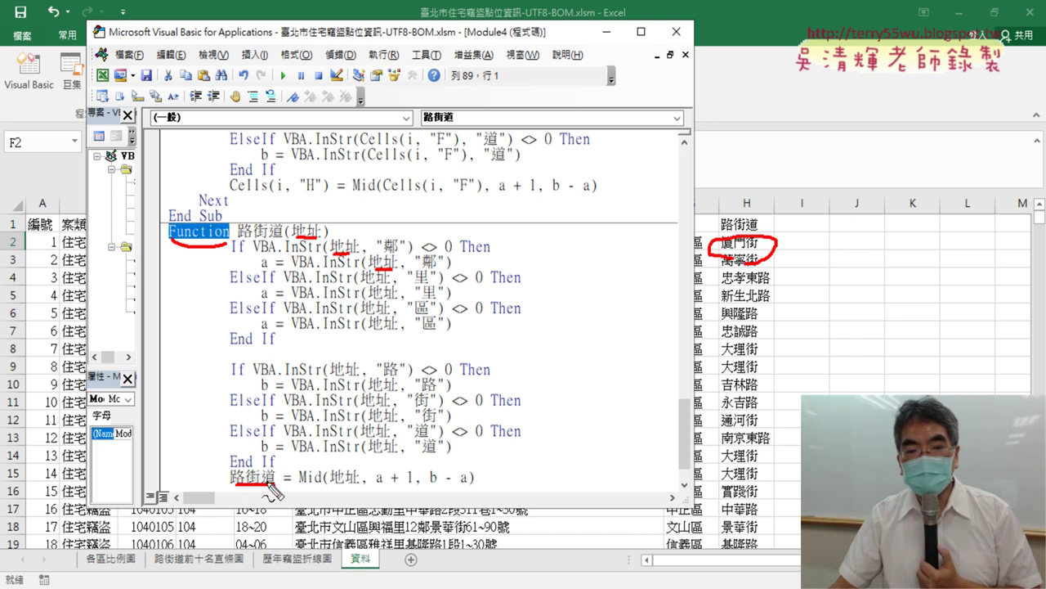
pyautogui.moveTo(261, 245); pyautogui.dragTo(261, 483)
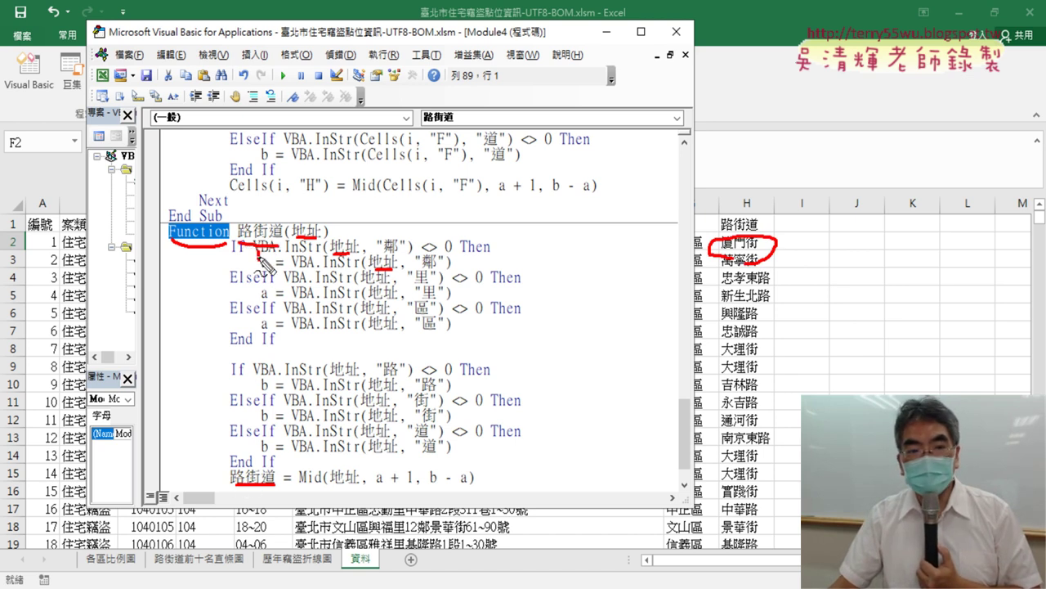
pyautogui.moveTo(245, 448); pyautogui.dragTo(287, 441)
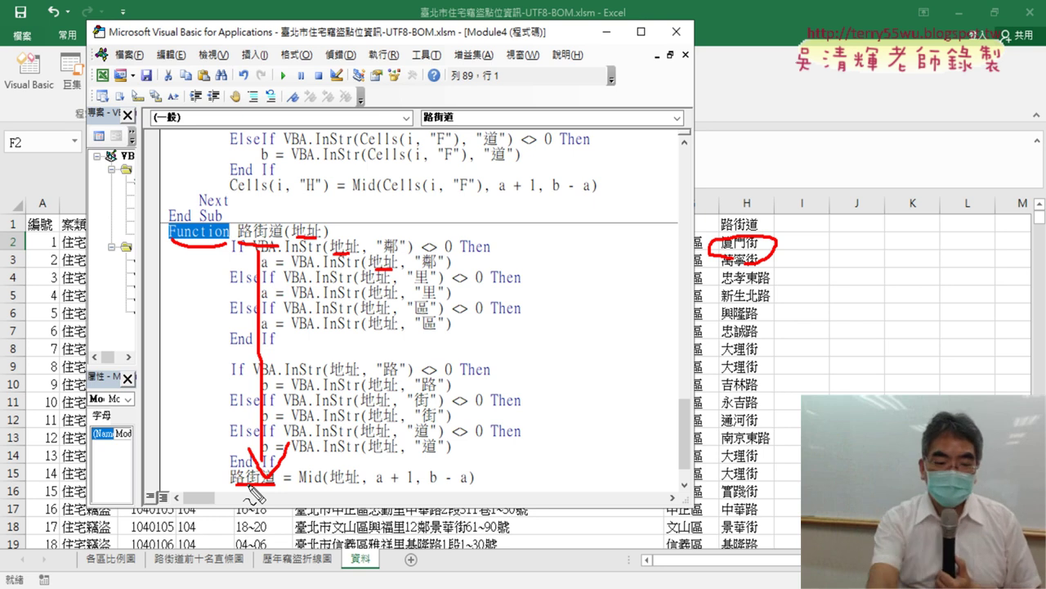
pyautogui.press('Escape')
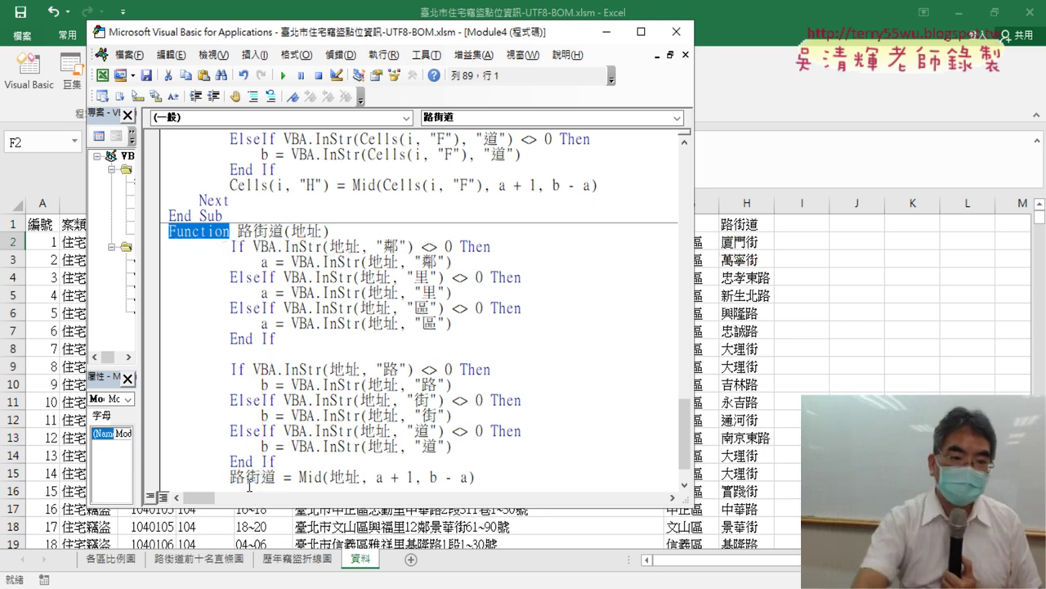
# Step: Attempt to run the 路街道 function, cancel the Macros list, and return to the worksheet
pyautogui.click(324, 277)
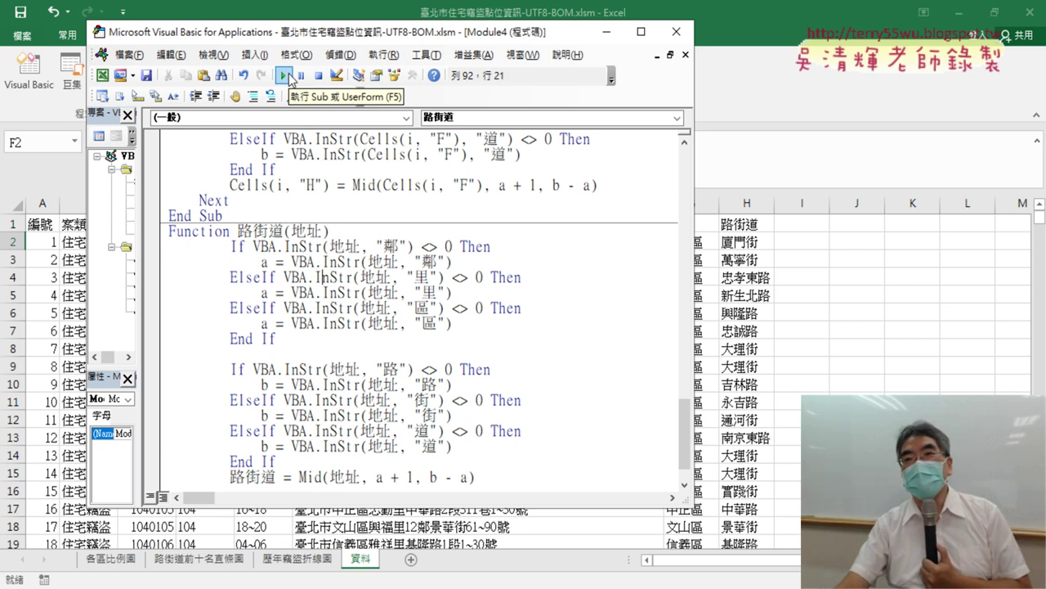
pyautogui.click(290, 77)
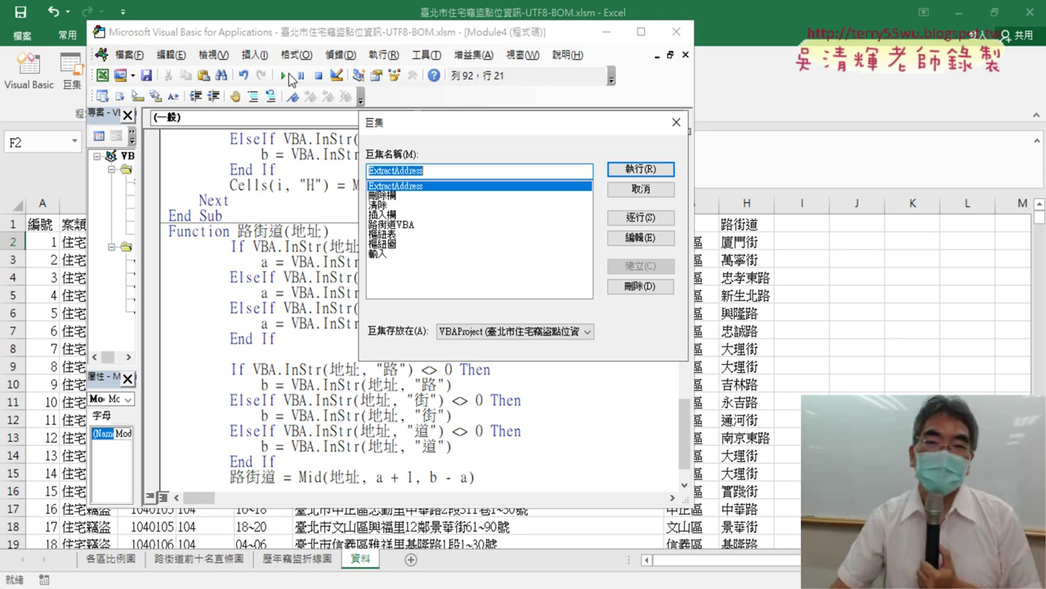
pyautogui.click(677, 122)
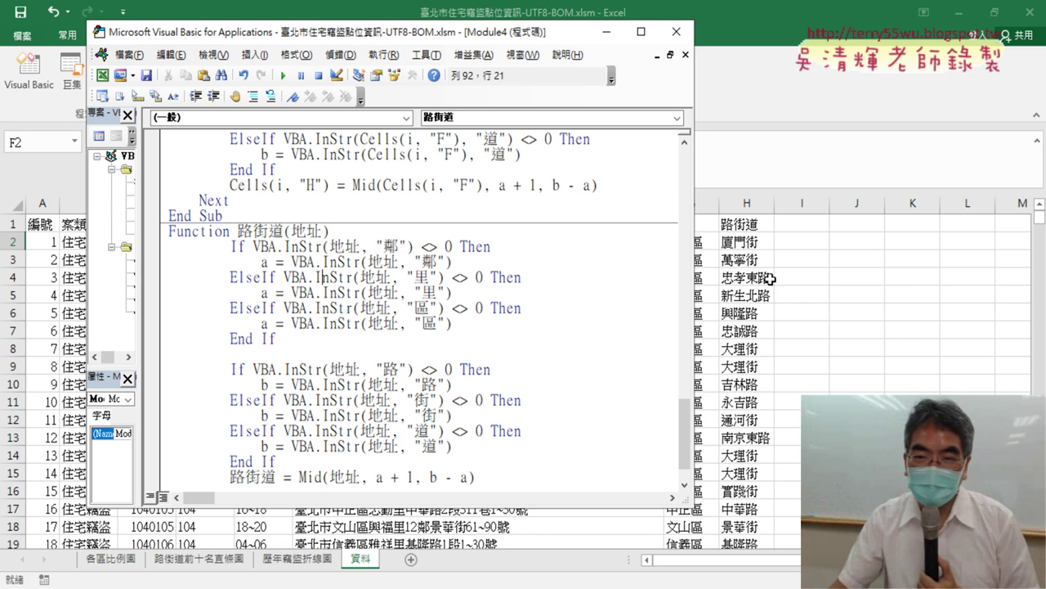
pyautogui.click(742, 238)
# Step: Clear the old street names from column H and return to the top of the sheet
pyautogui.hotkey('ctrl', 'shift', 'Down')
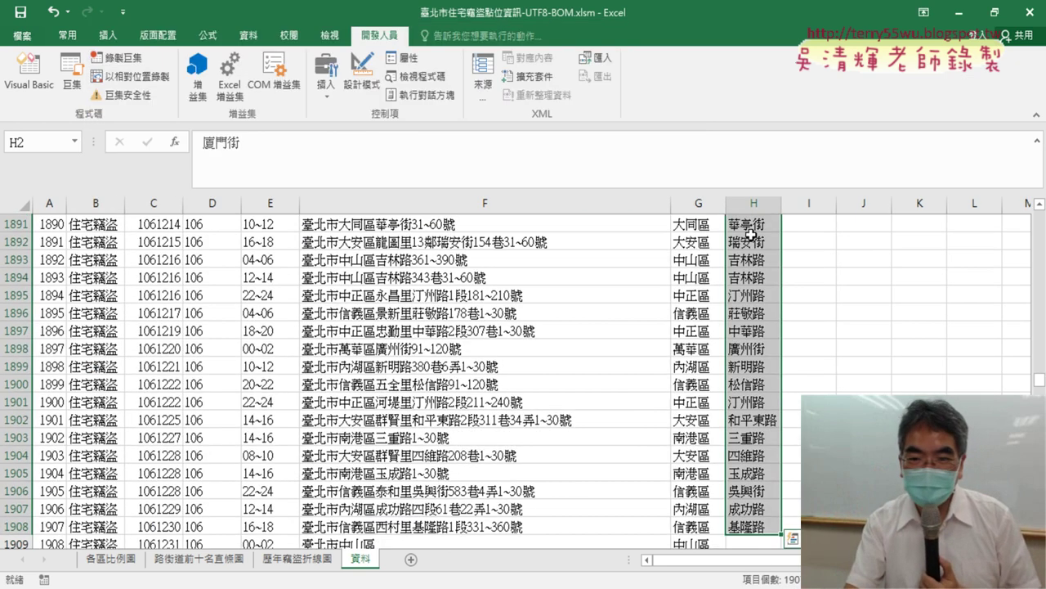
pyautogui.press('Delete')
pyautogui.hotkey('ctrl', 'BackSpace')
# Step: Insert the user-defined 路街道 function into cell H2 from the 使用者定義 category
pyautogui.click(753, 236)
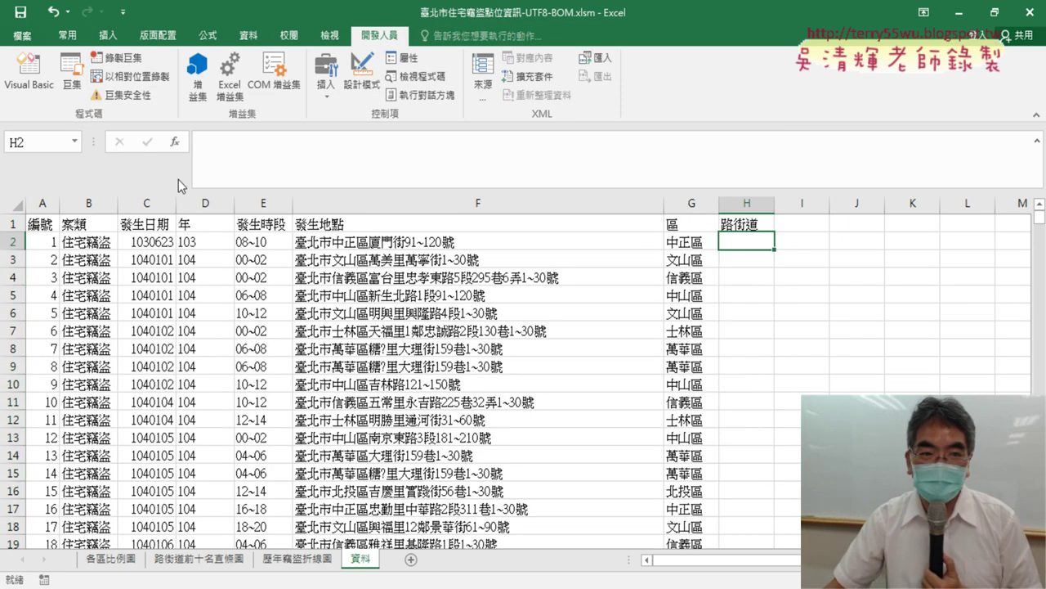
pyautogui.click(175, 143)
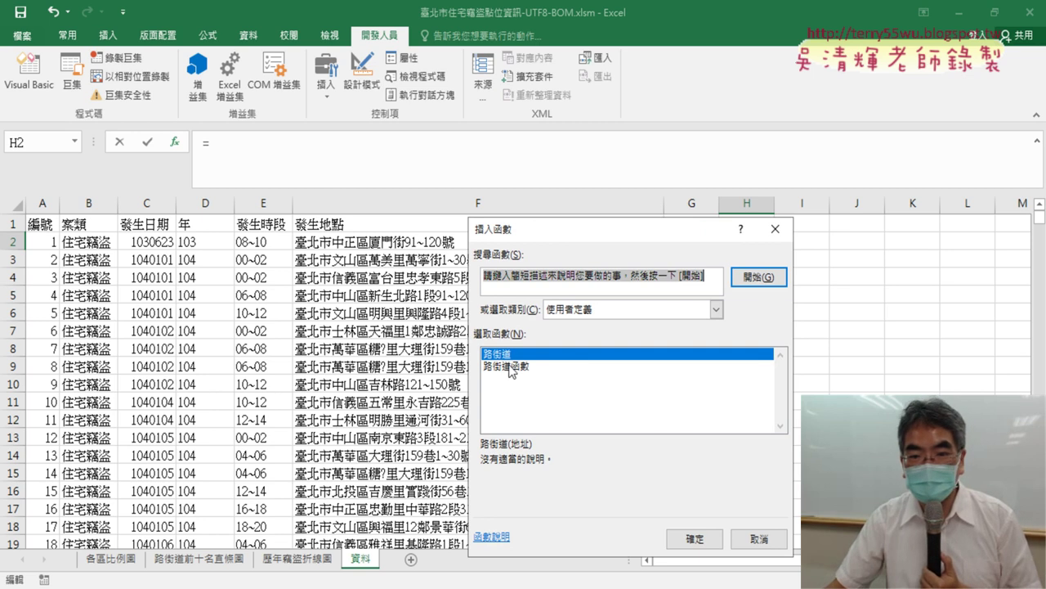
pyautogui.click(540, 367)
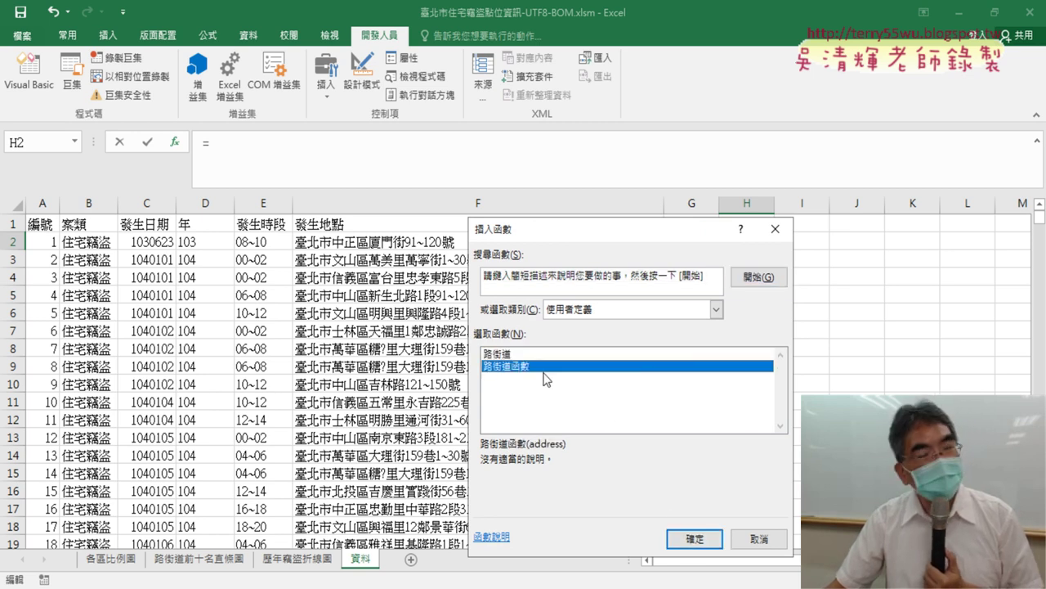
pyautogui.click(517, 355)
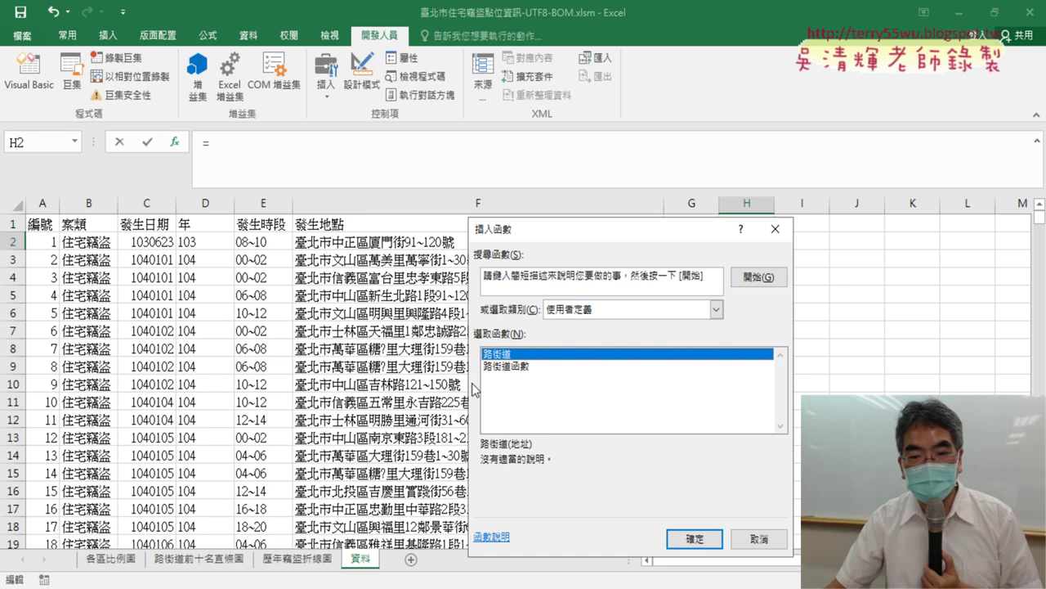
pyautogui.click(694, 541)
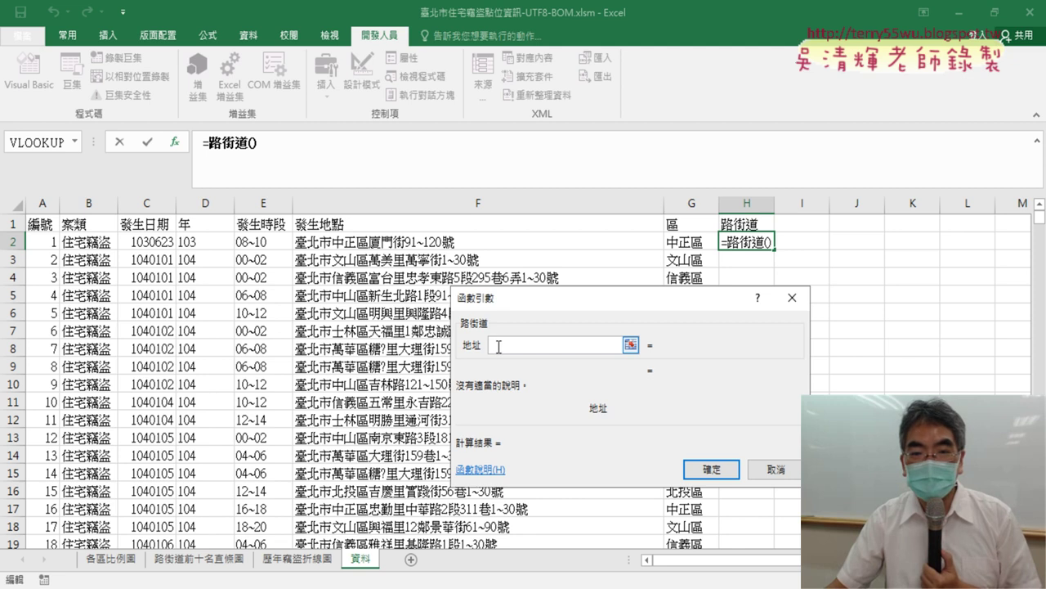
# Step: Use cell F2 as the 地址 argument, giving the preview result 廈門街
pyautogui.click(442, 246)
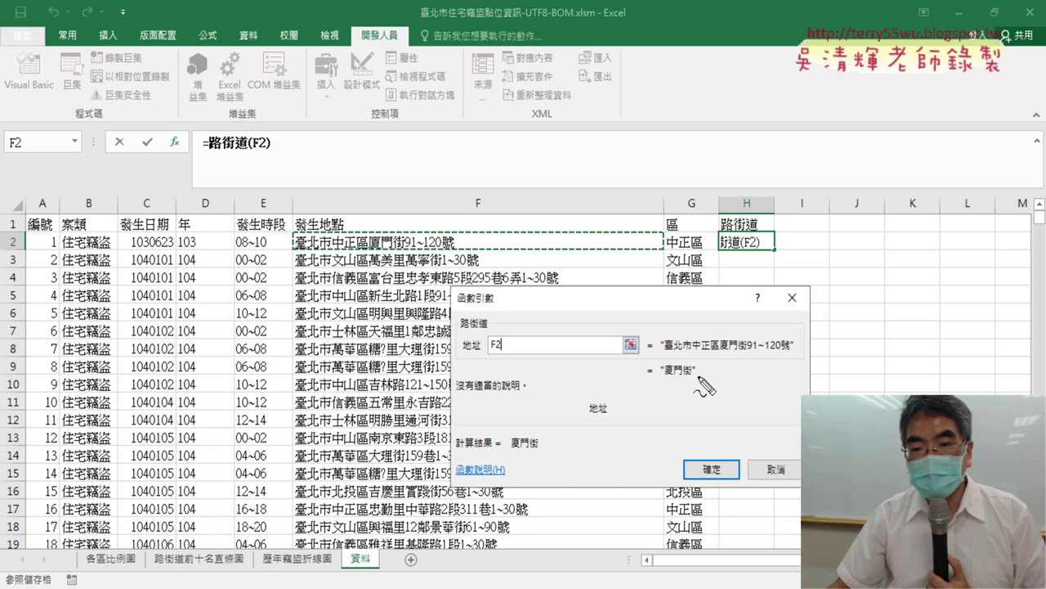
pyautogui.moveTo(685, 380)
pyautogui.mouseDown()
pyautogui.moveTo(765, 364)
pyautogui.moveTo(789, 273)
pyautogui.mouseUp()
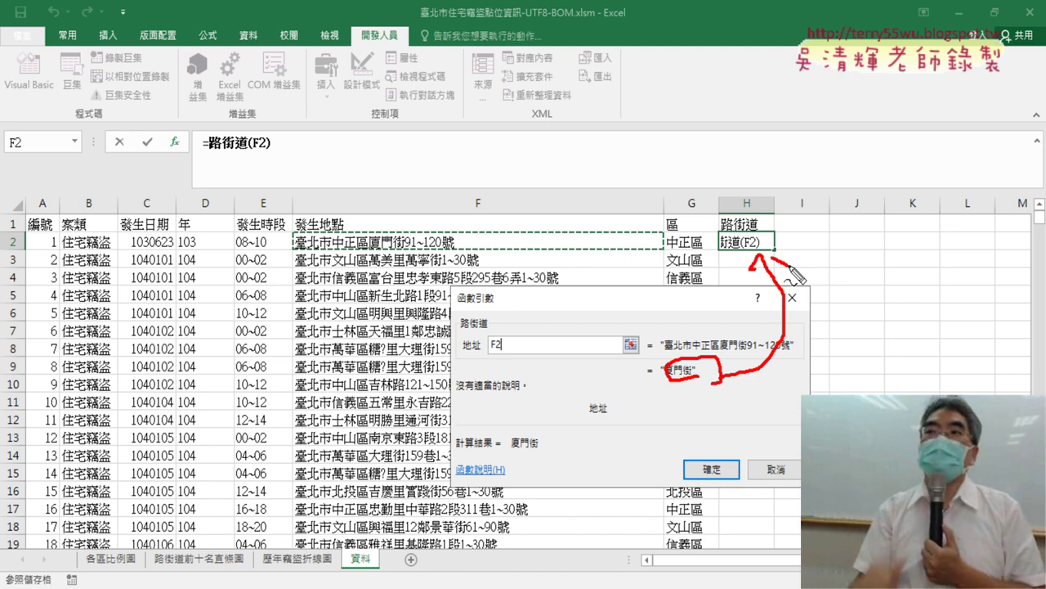
pyautogui.press('Escape')
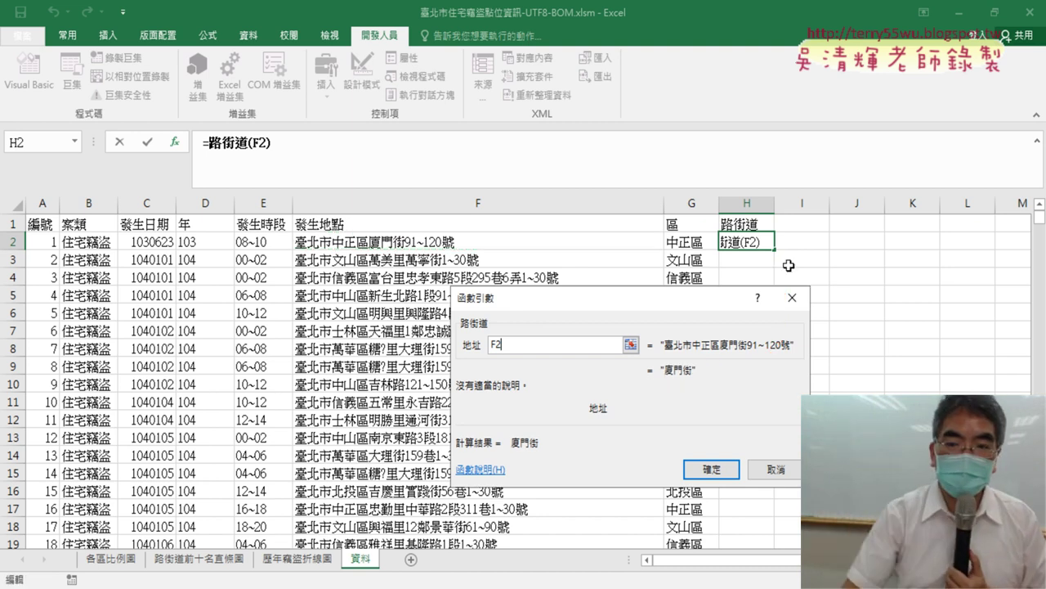
# Step: Confirm =路街道(F2) in H2 and fill it down column H to the last row
pyautogui.click(711, 462)
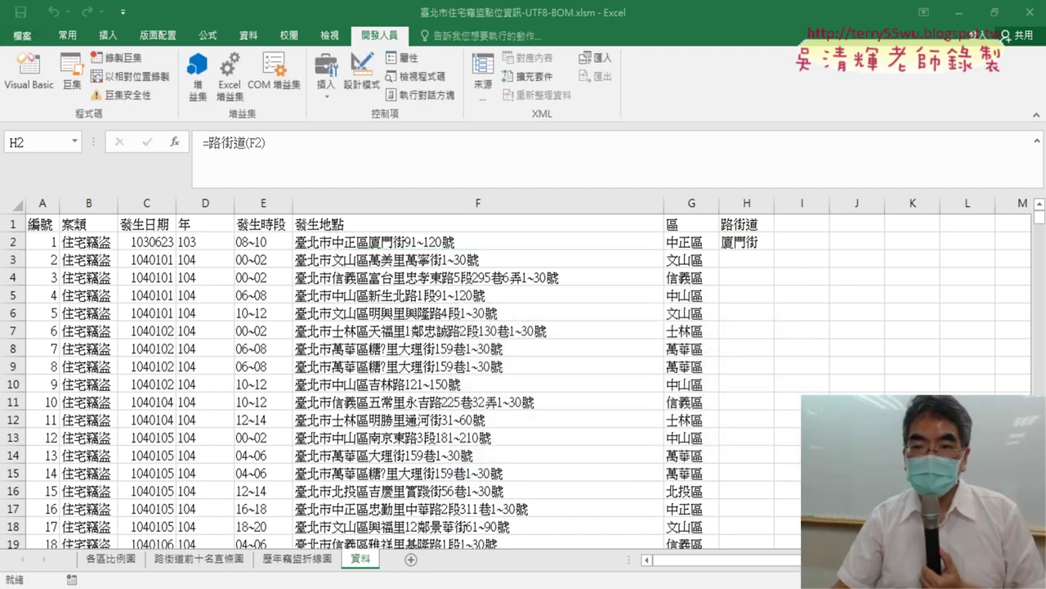
pyautogui.click(739, 241)
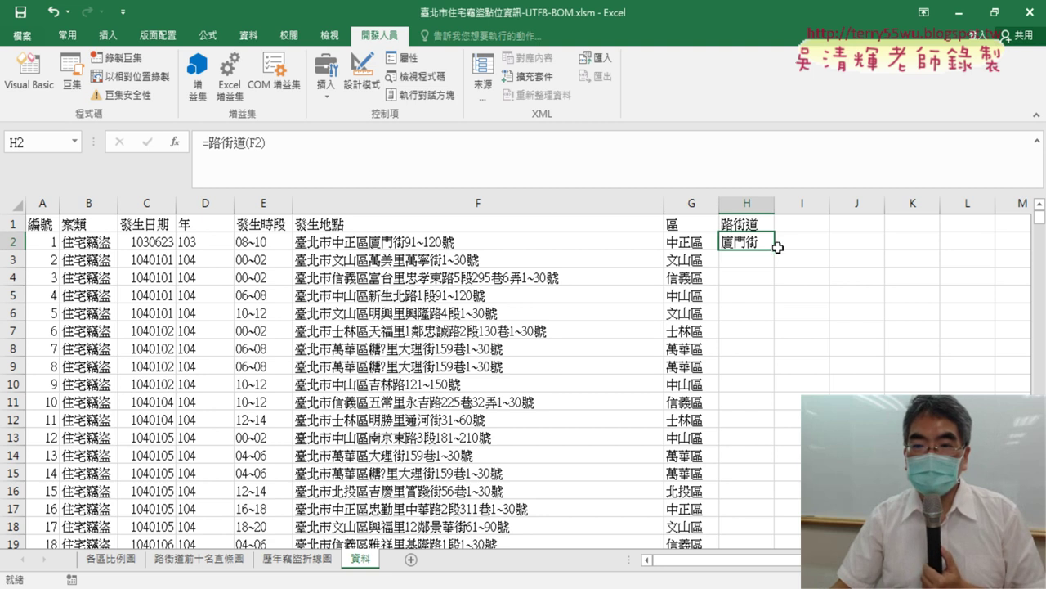
pyautogui.doubleClick(774, 251)
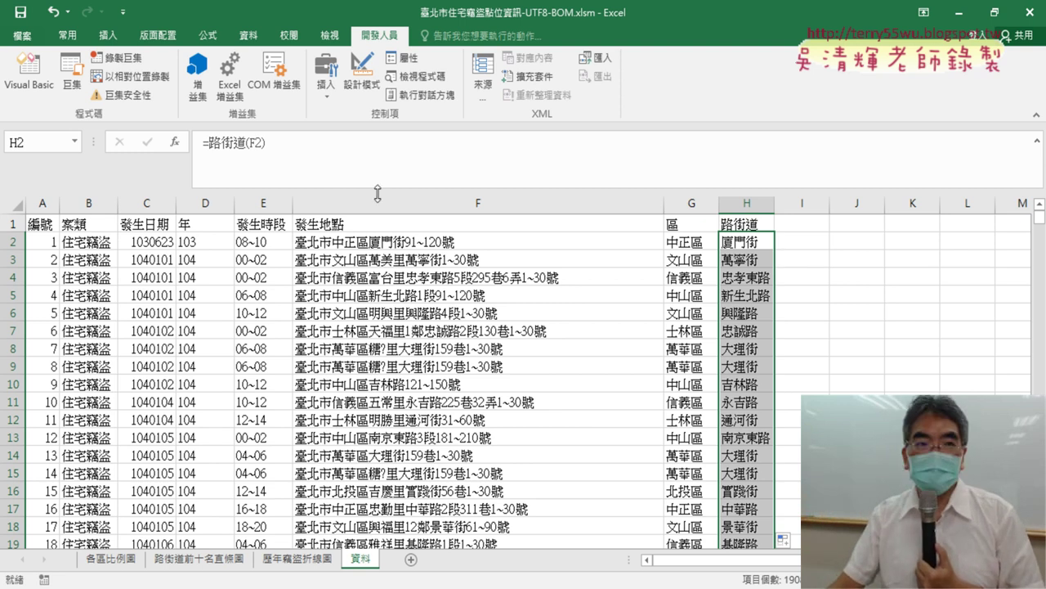
# Step: Open the Visual Basic editor and scroll through the module code
pyautogui.click(29, 72)
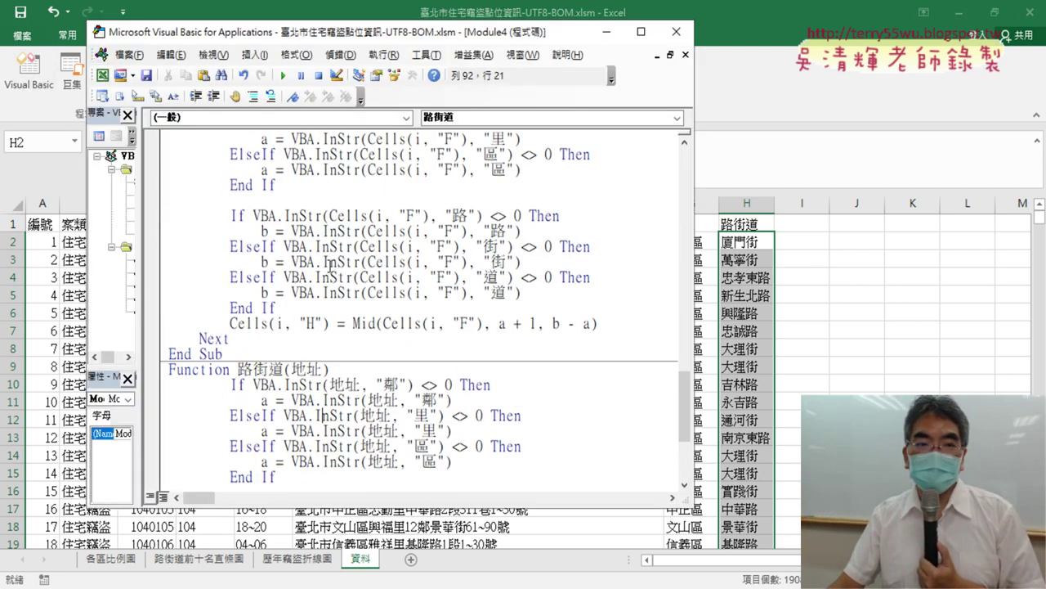
pyautogui.scroll(3, 330, 263)
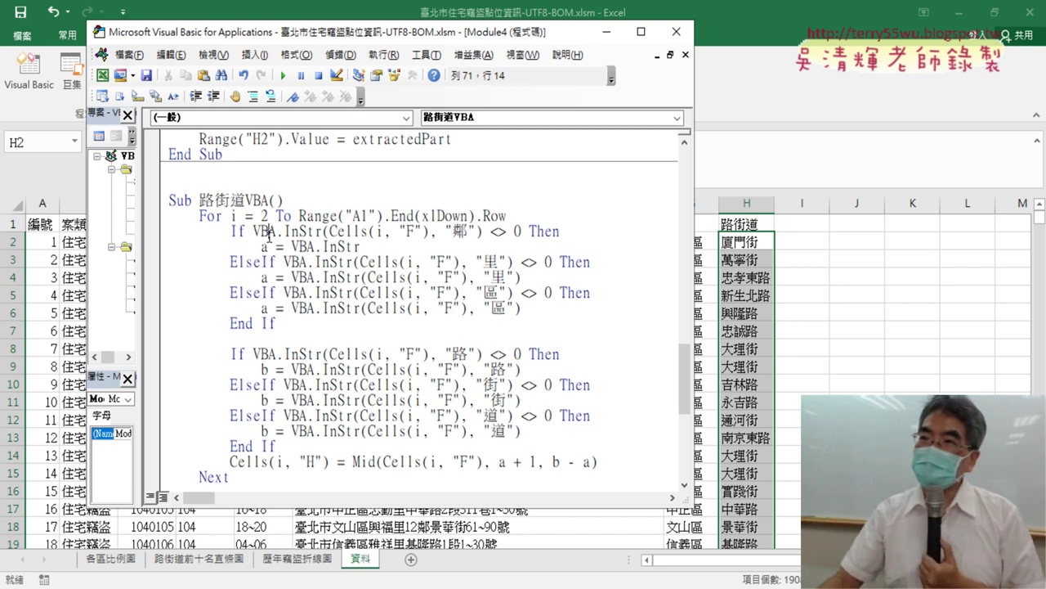
pyautogui.scroll(-3, 278, 245)
pyautogui.scroll(-2, 293, 263)
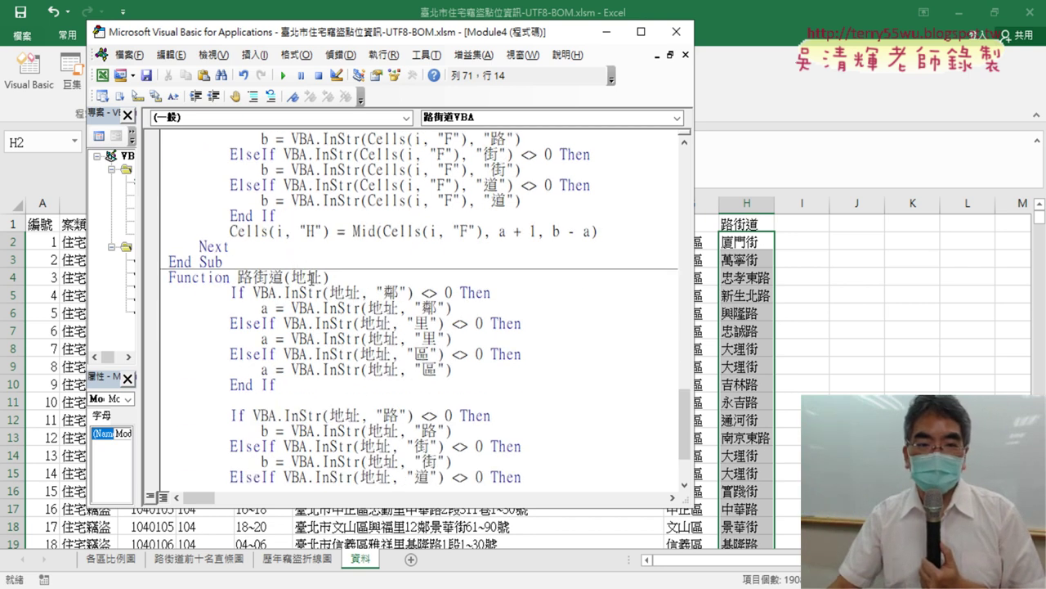
pyautogui.scroll(2, 312, 278)
# Step: Maximize the editor and highlight the Function 路街道(地址) declaration
pyautogui.click(641, 32)
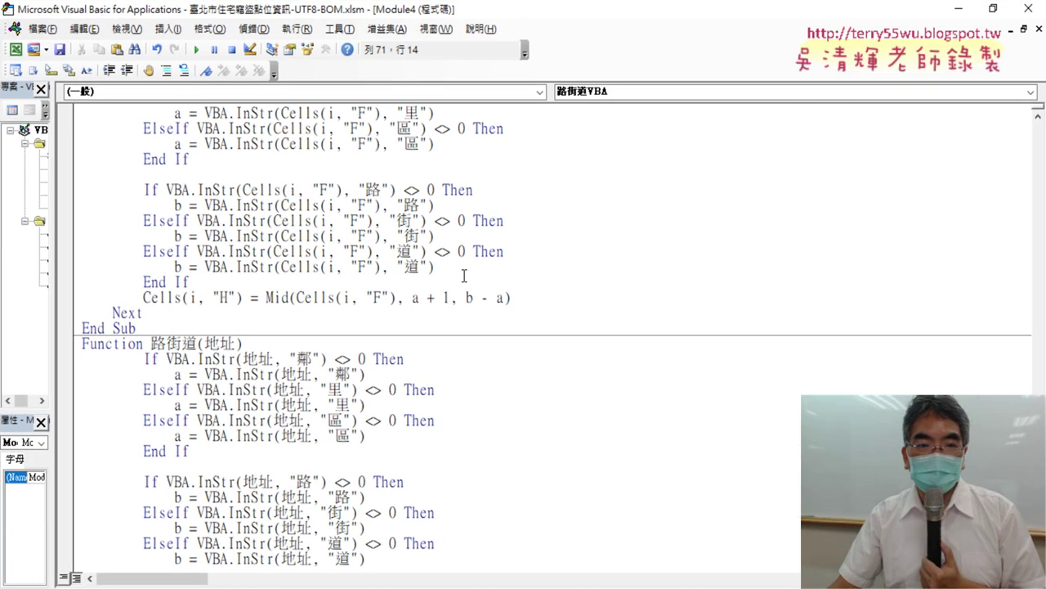
pyautogui.scroll(2, 264, 281)
pyautogui.scroll(-2, 282, 297)
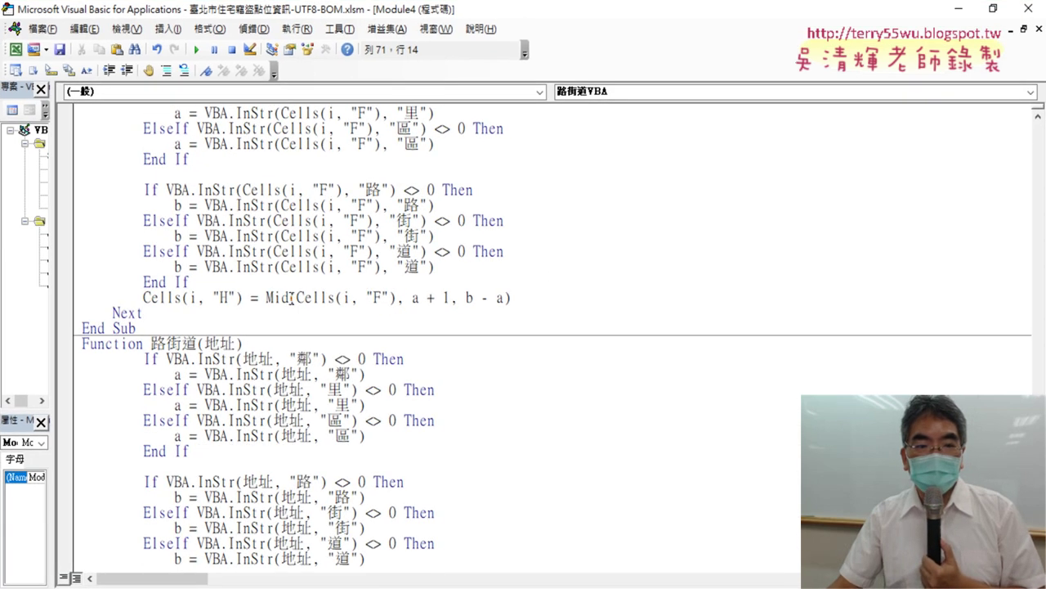
pyautogui.scroll(-2, 282, 297)
pyautogui.moveTo(150, 267); pyautogui.dragTo(67, 262)
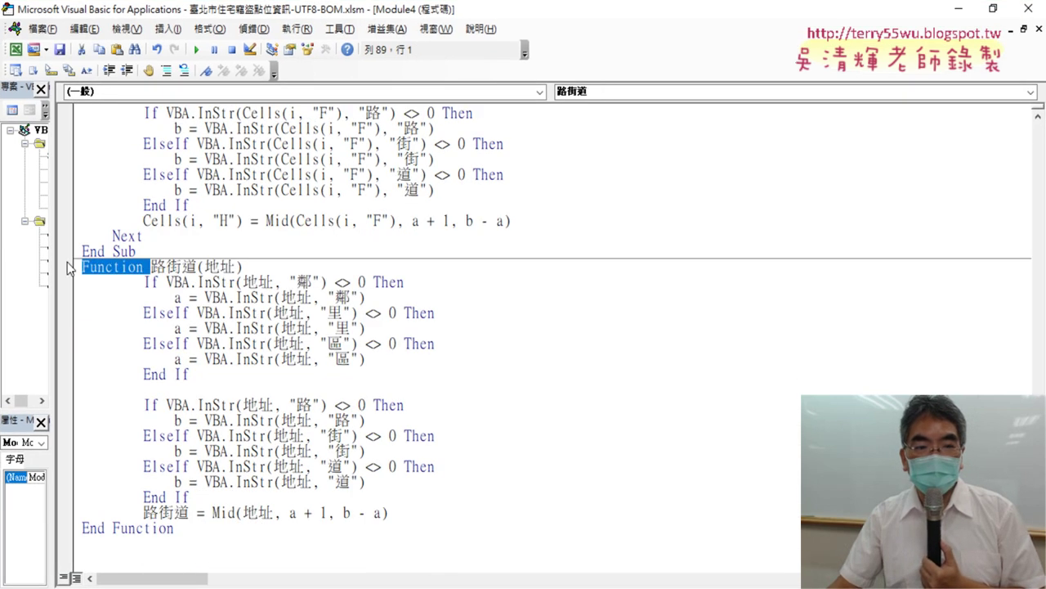
pyautogui.click(197, 282)
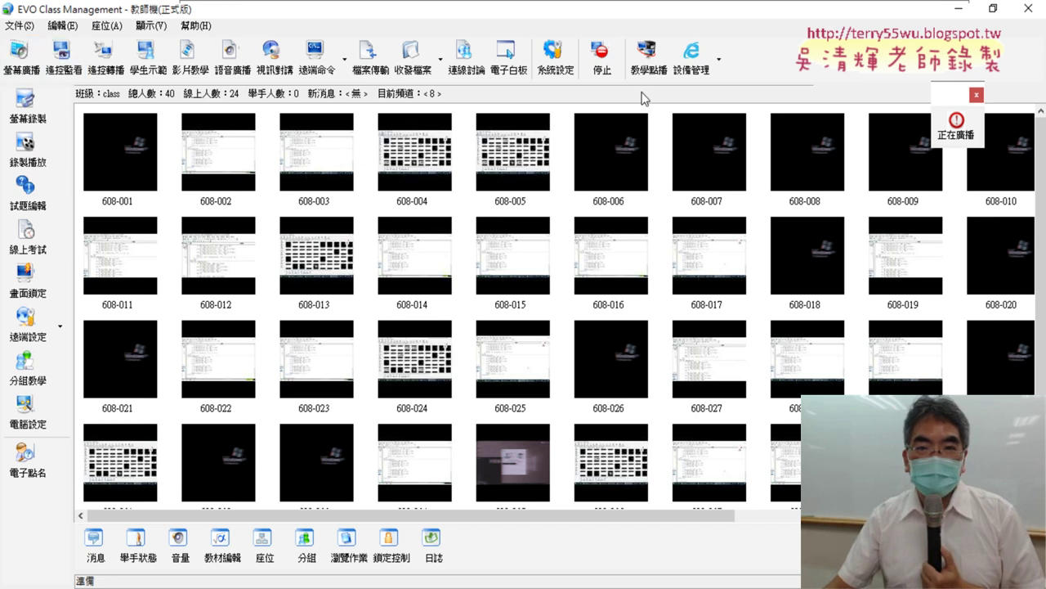
# Step: Stop broadcasting the teacher's screen to the students with 停止
pyautogui.click(603, 59)
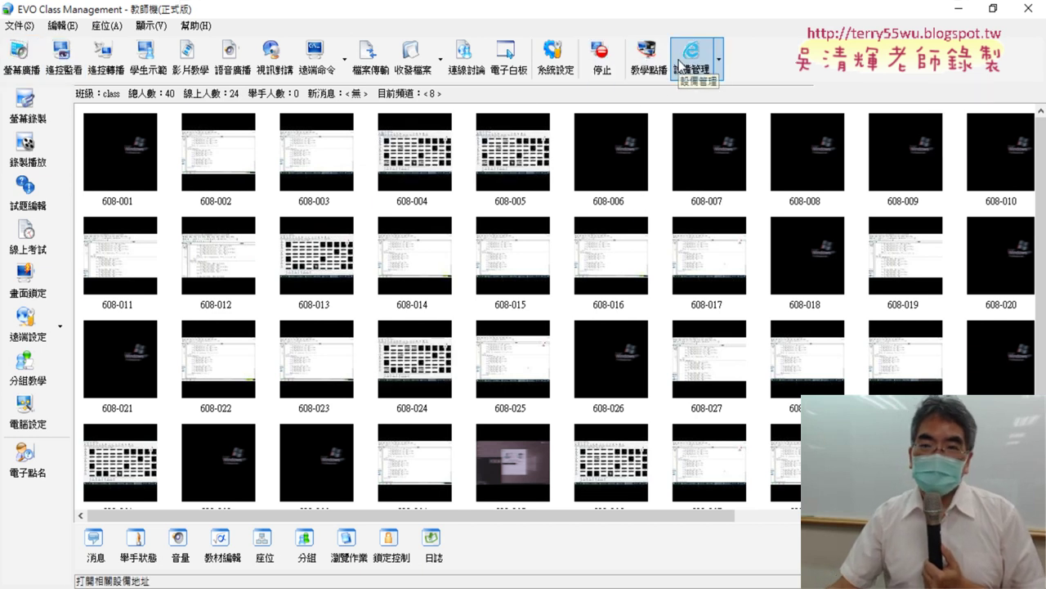